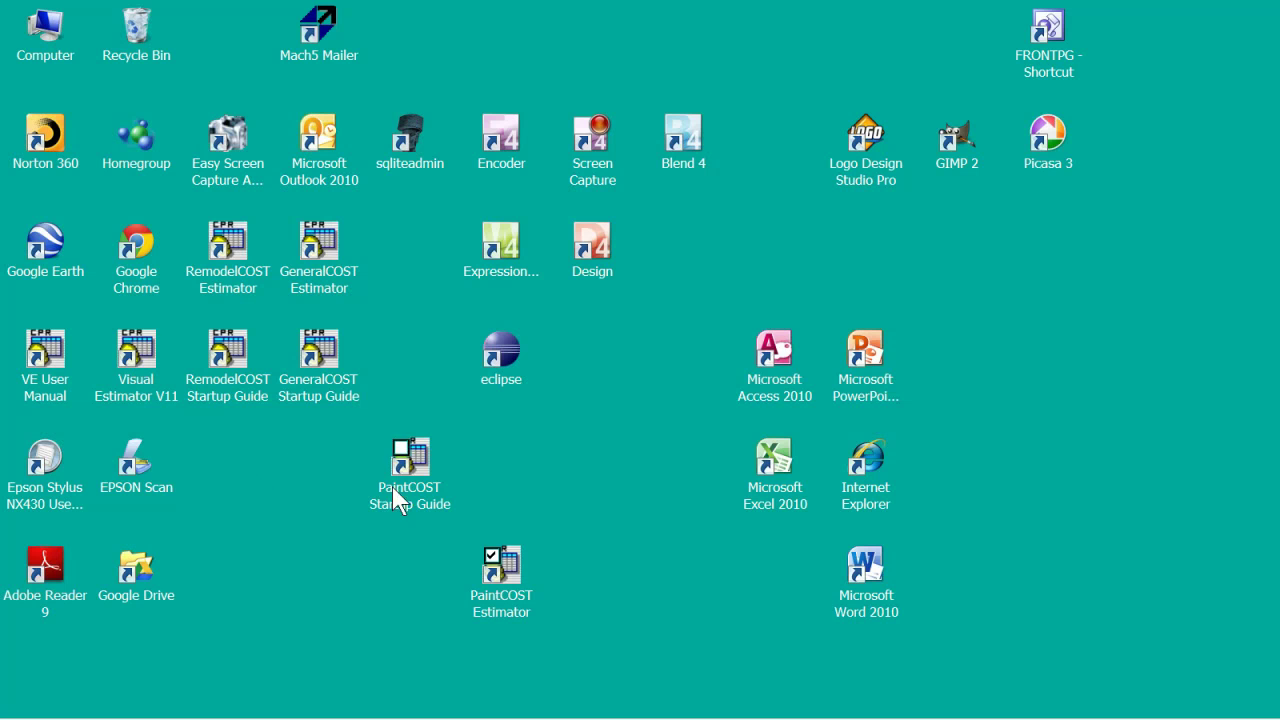
Open the PaintCOST Estimator workbook from the desktop and enable its active content.
left_click(504, 569)
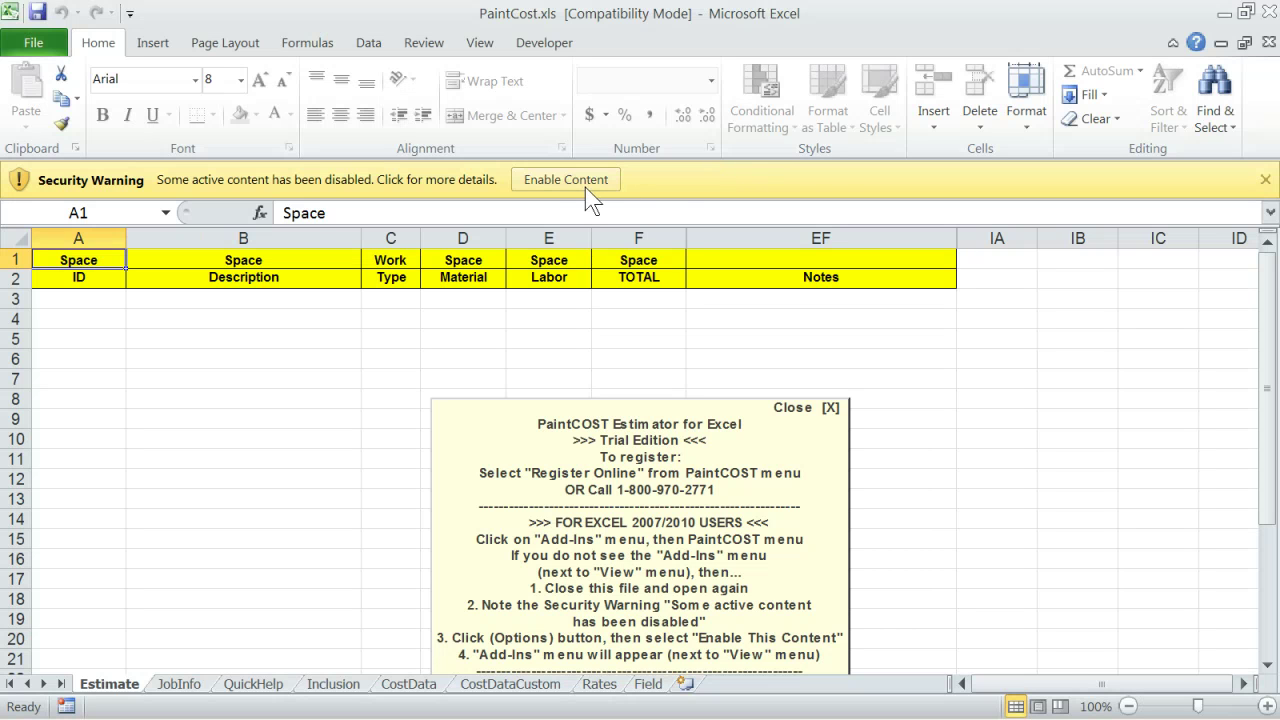
left_click(541, 176)
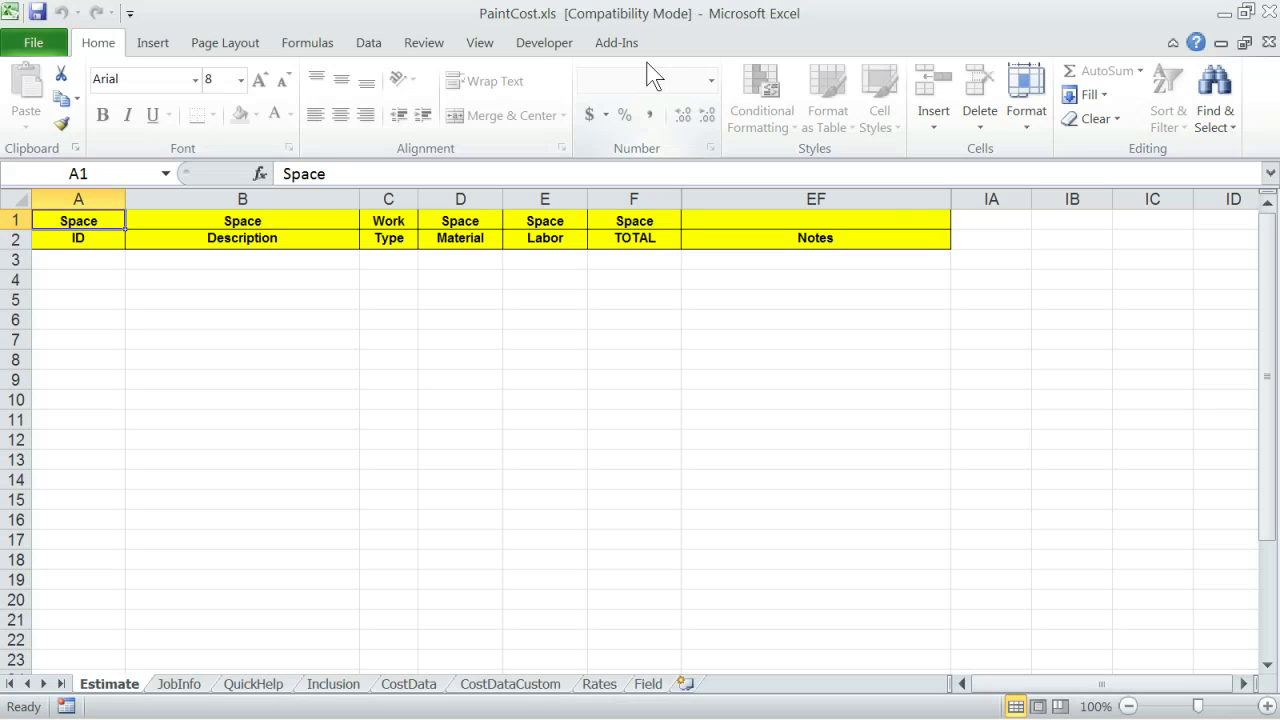
Examine the PaintCOST add-in's commands for adding and editing spaces, clearing the estimate worksheet, creating reports and price quotations, and getting help.
left_click(610, 46)
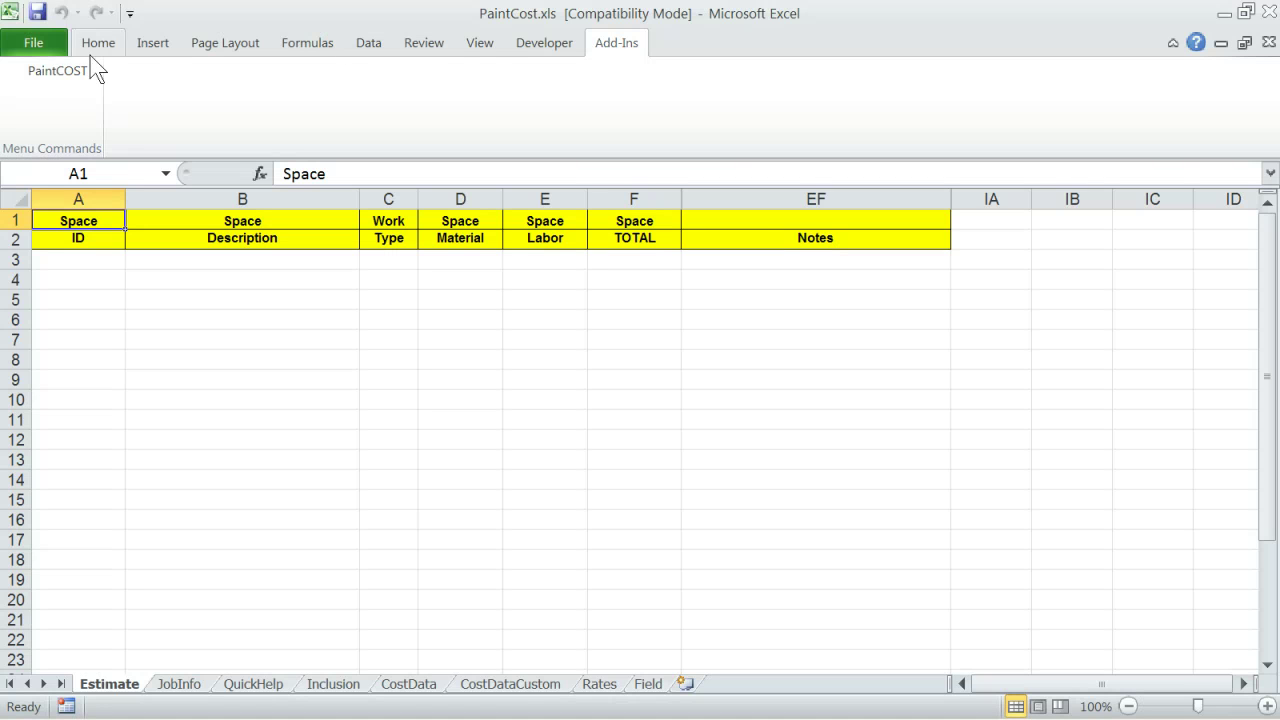
left_click(60, 72)
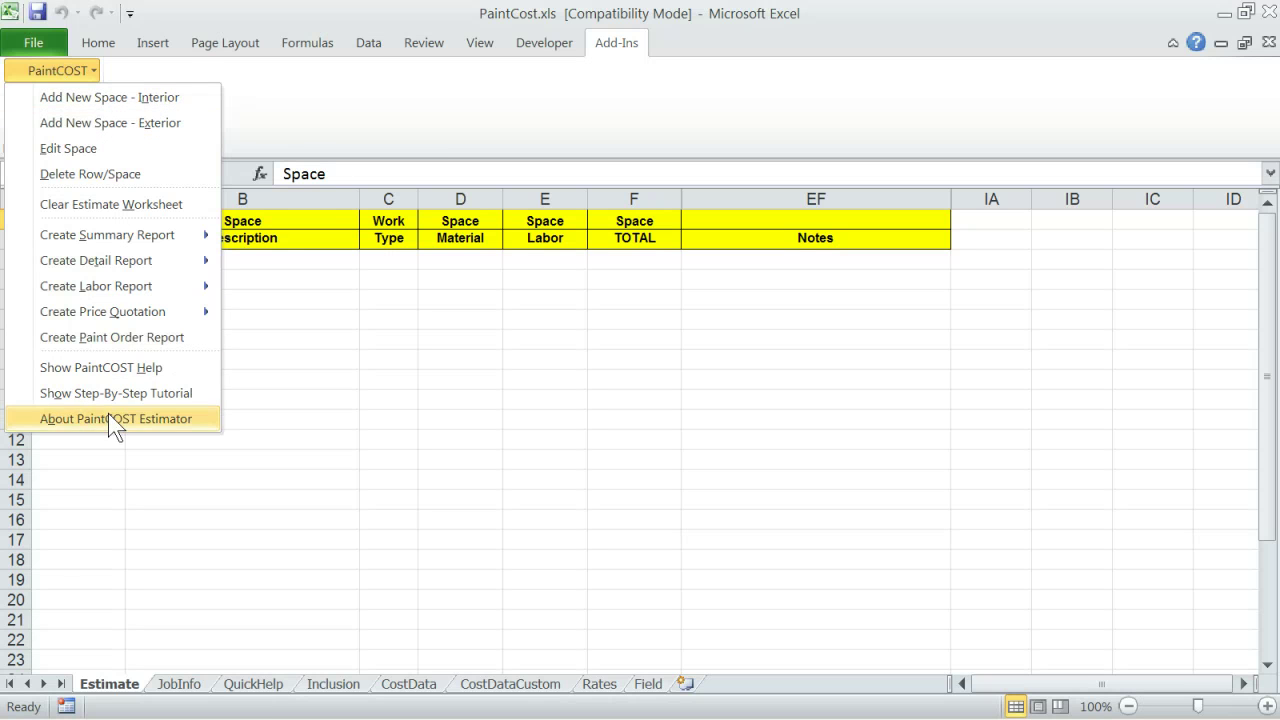
left_click(70, 71)
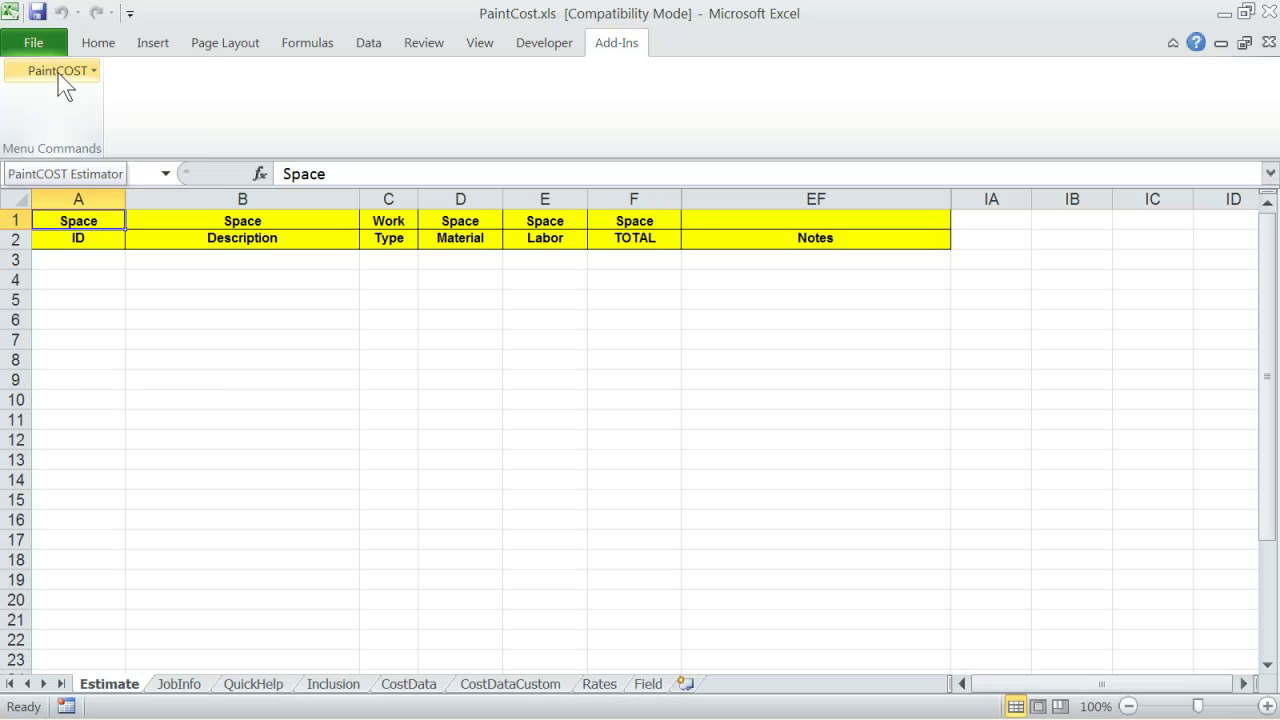
left_click(58, 72)
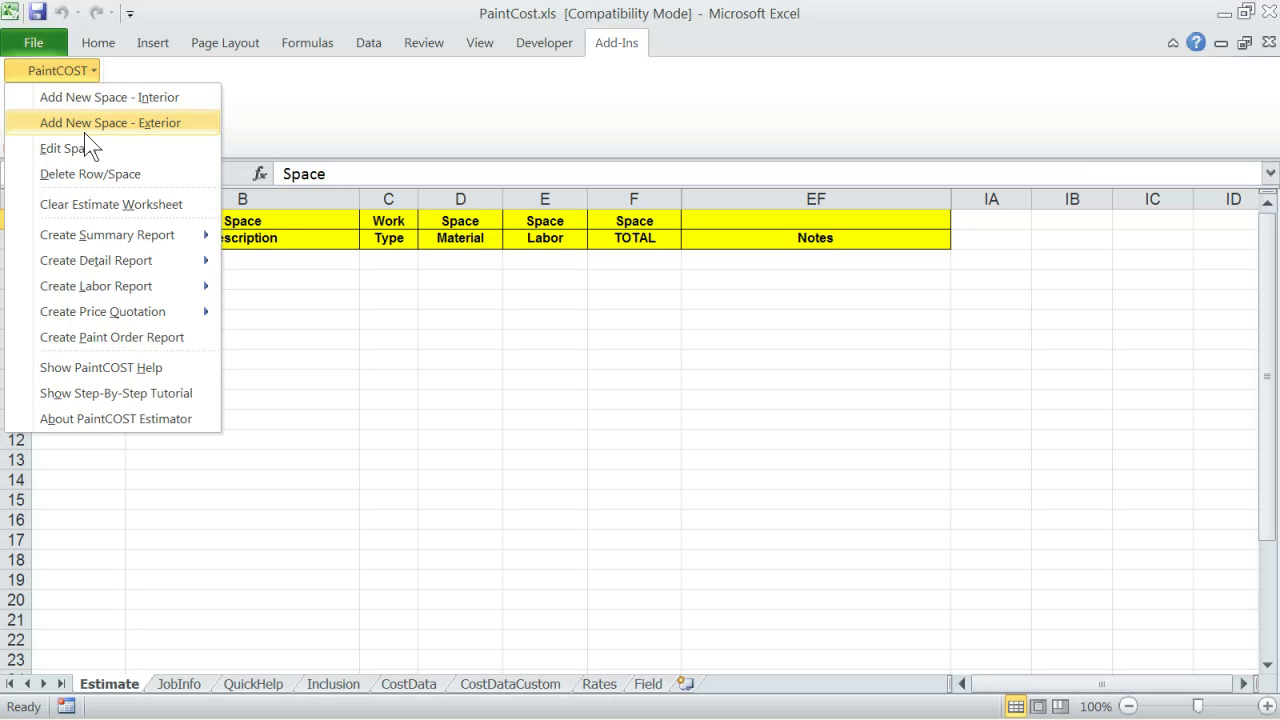
mouse_move(97, 238)
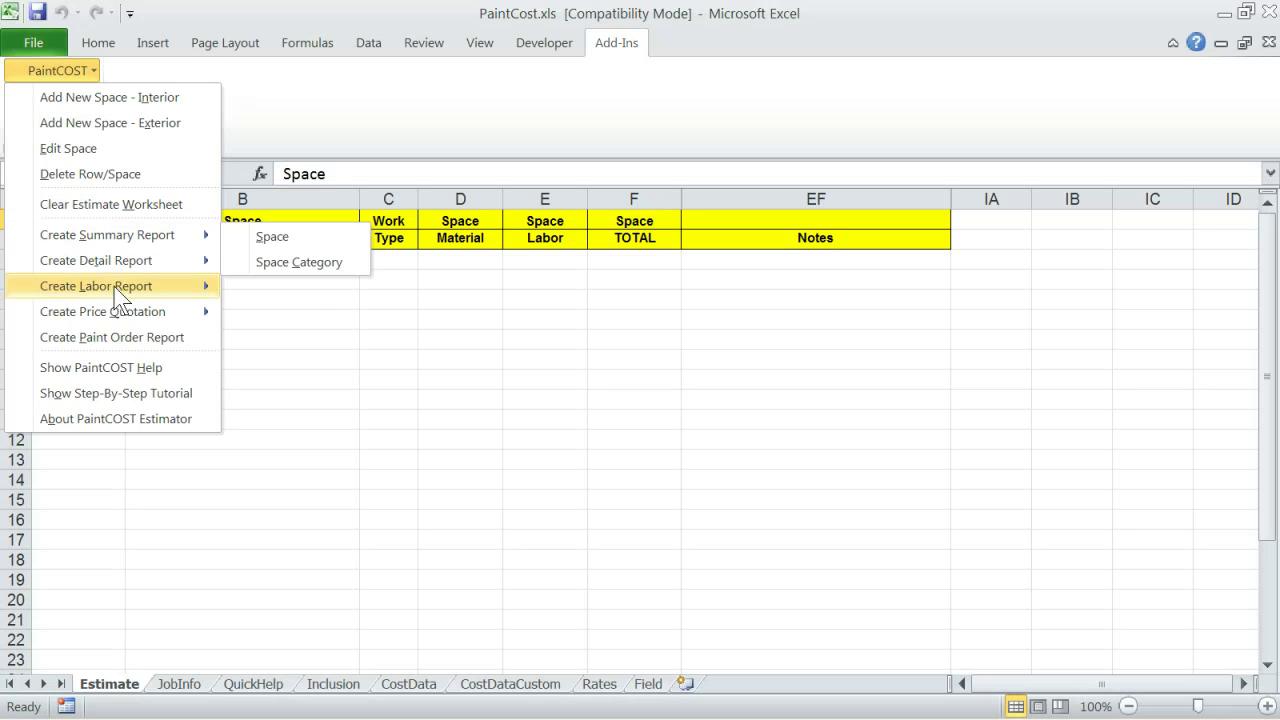
mouse_move(115, 309)
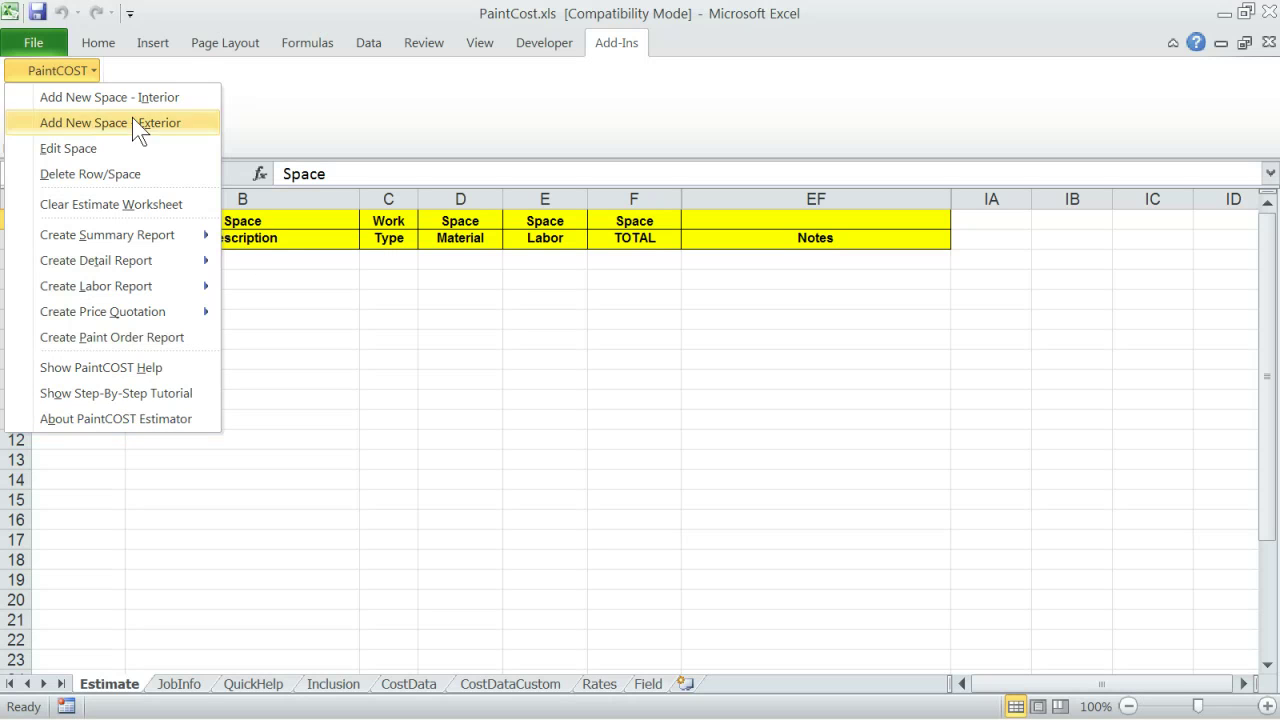
left_click(64, 66)
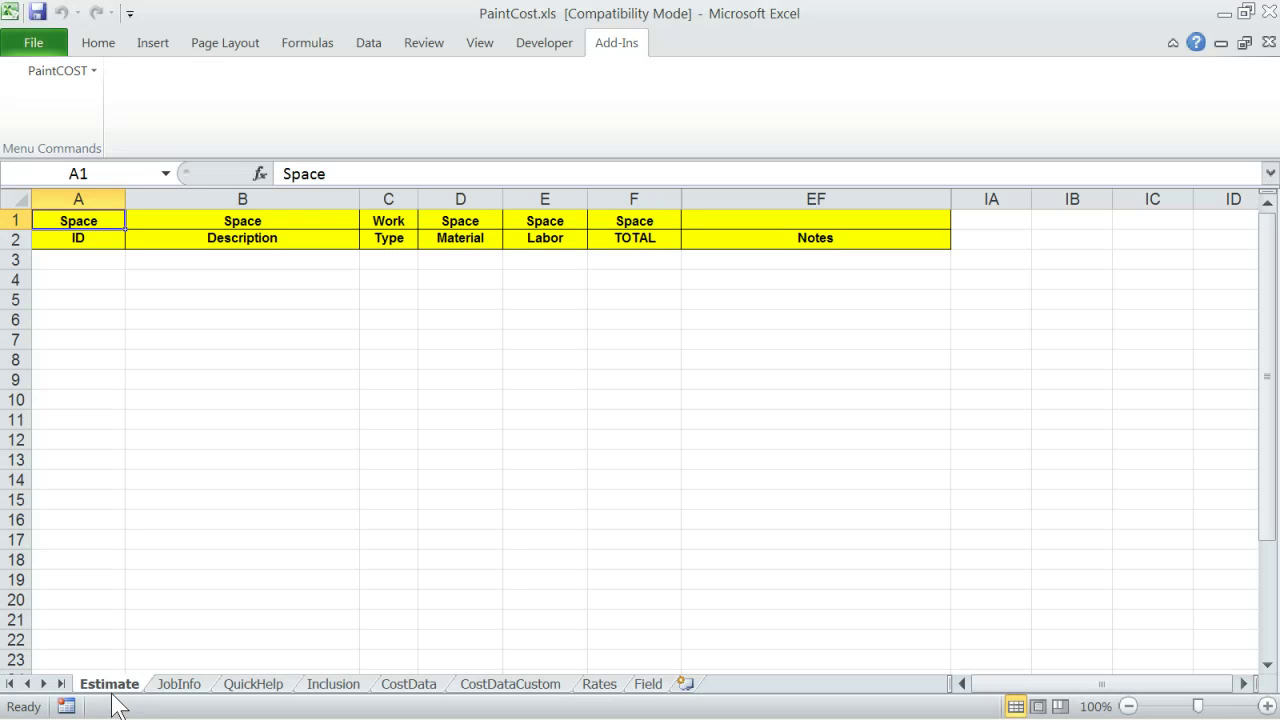
left_click(42, 68)
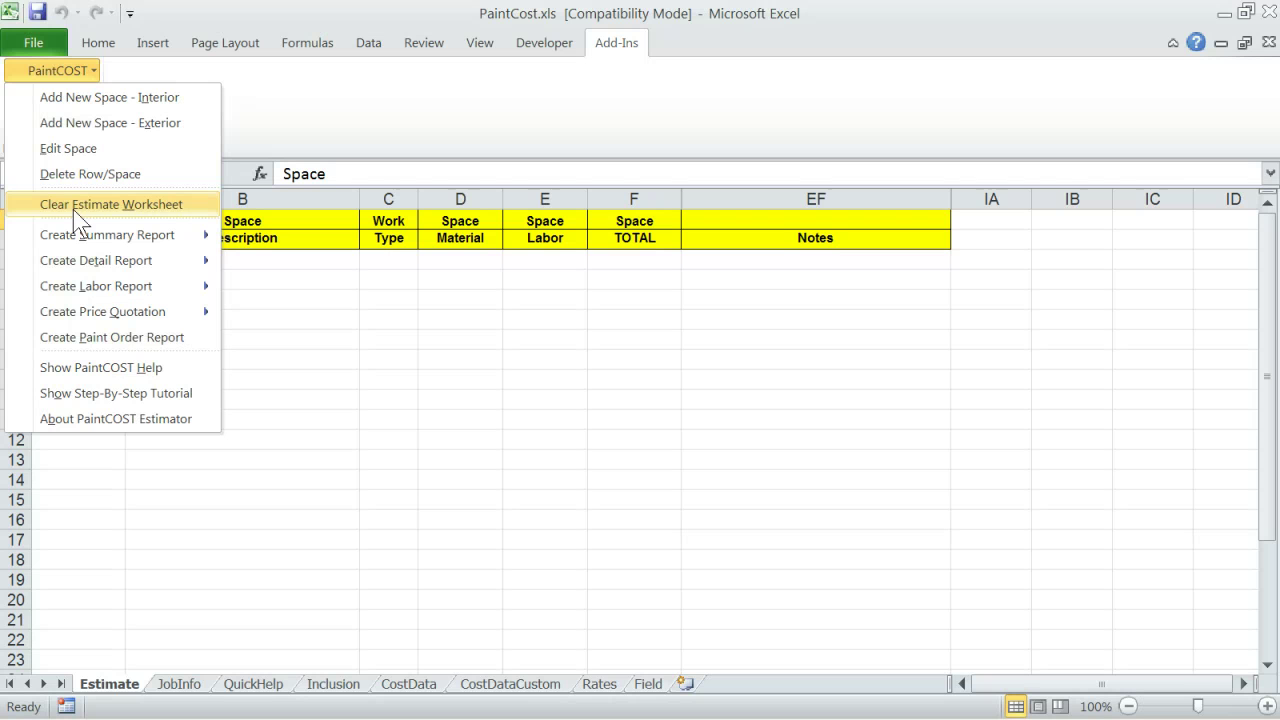
left_click(80, 71)
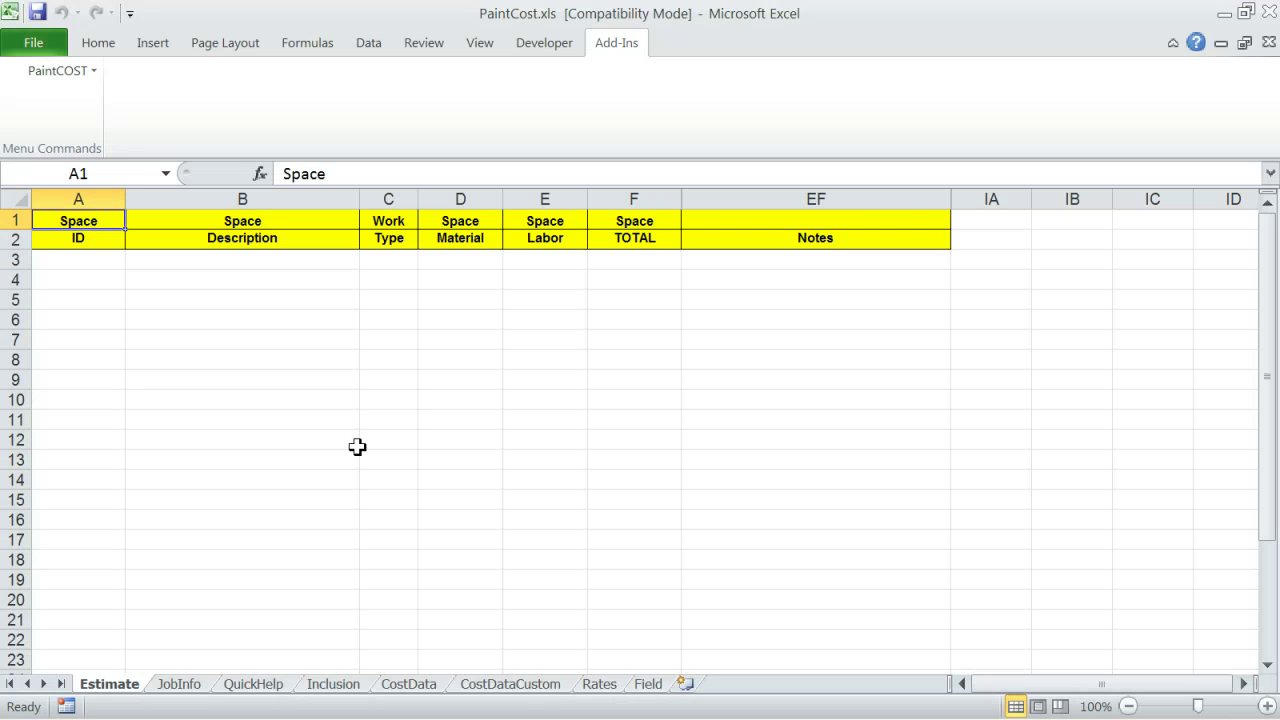
Try to edit cell B12 directly on the Estimate worksheet.
left_click(357, 447)
double_click(359, 449)
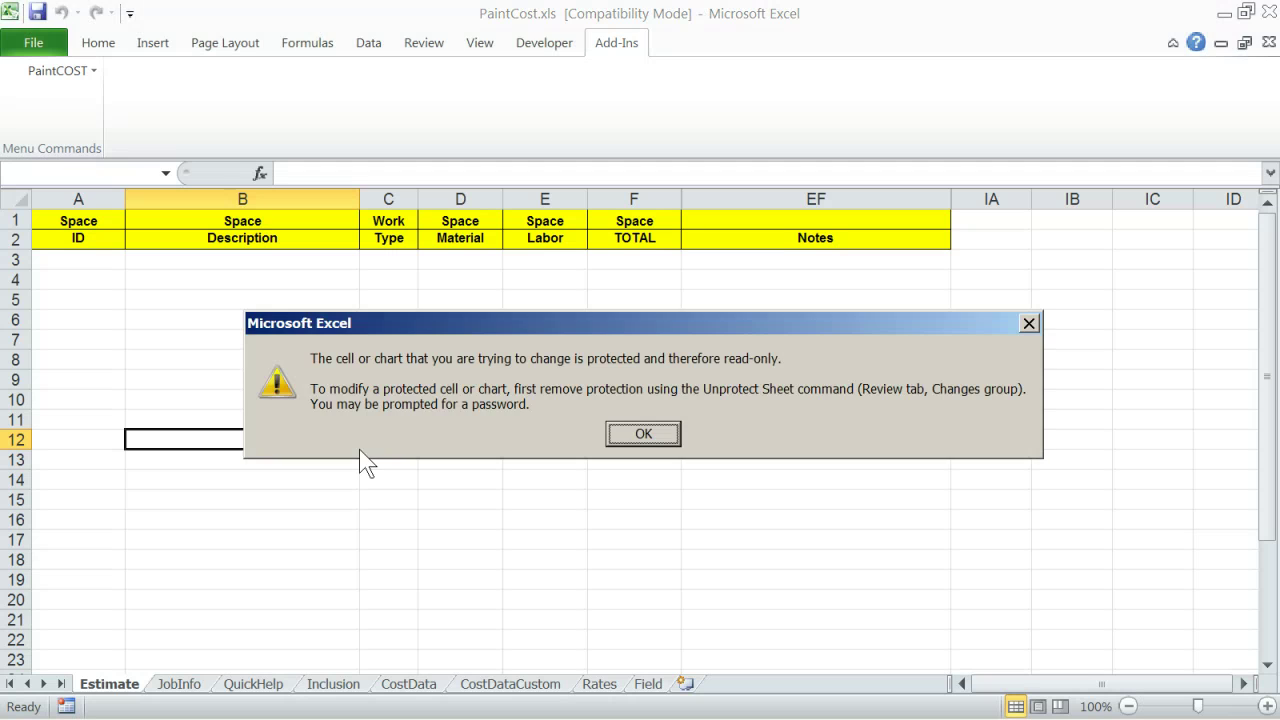
left_click(615, 432)
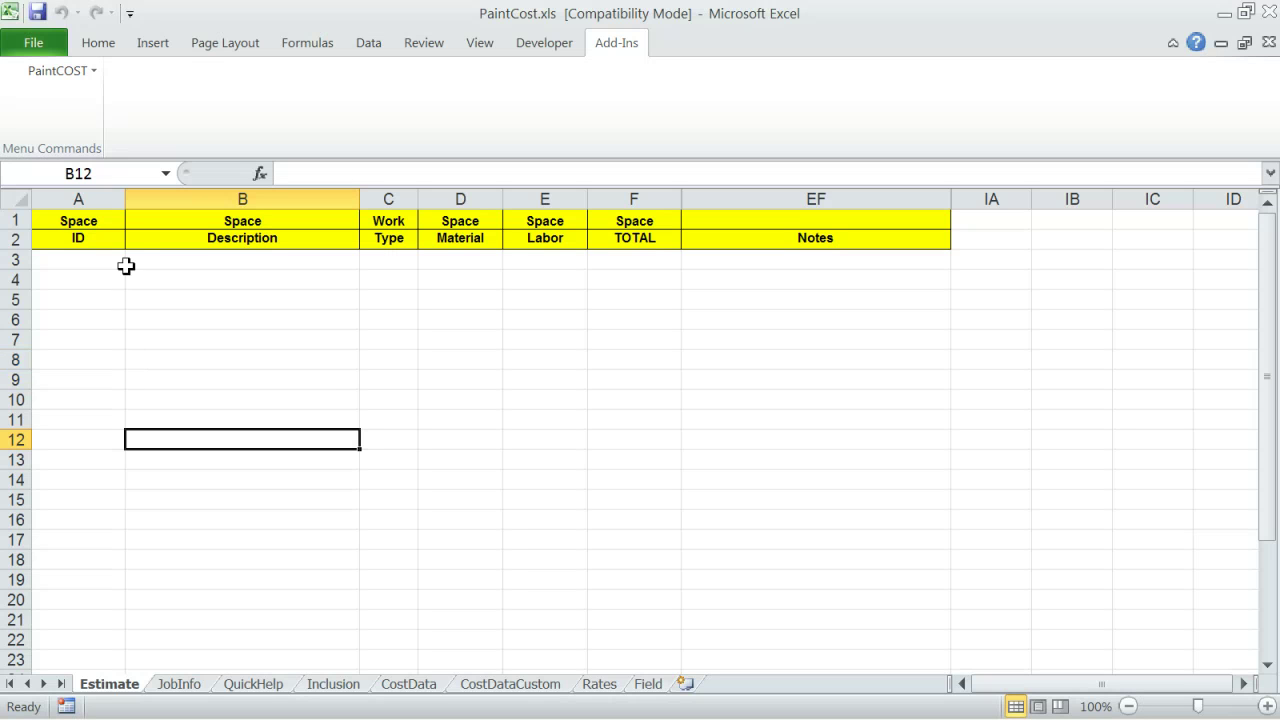
left_click(63, 73)
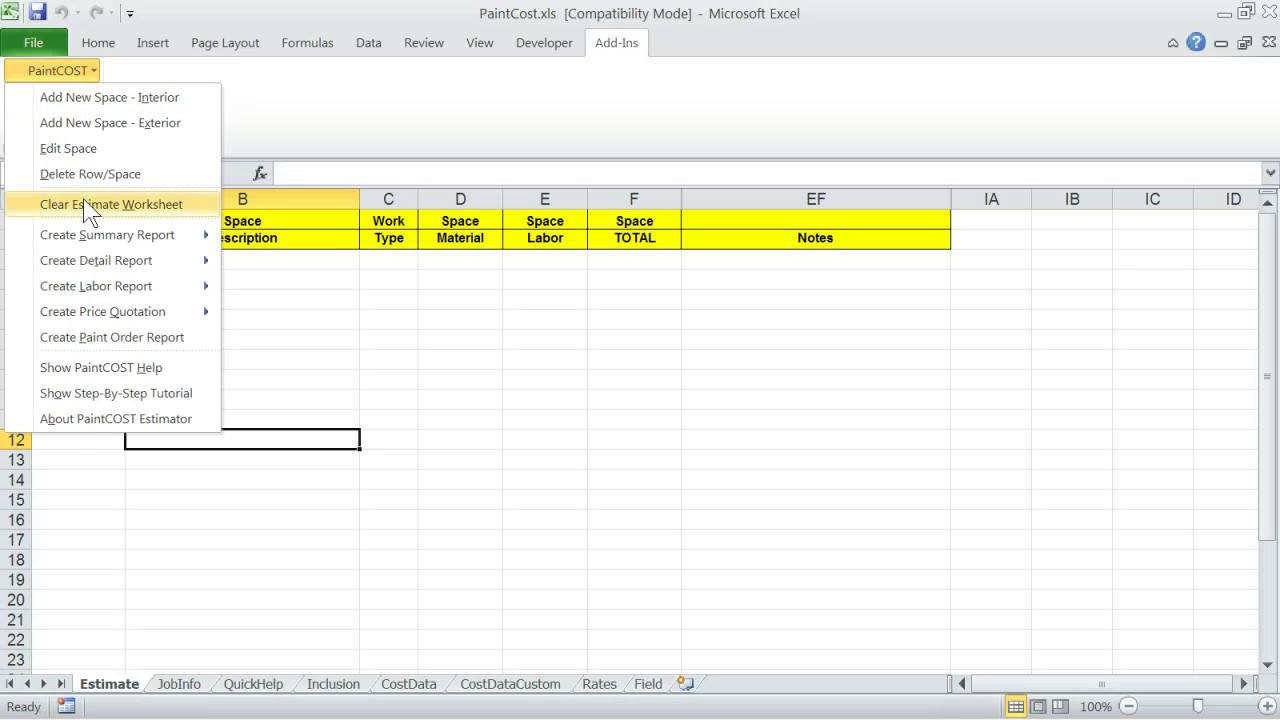
left_click(68, 74)
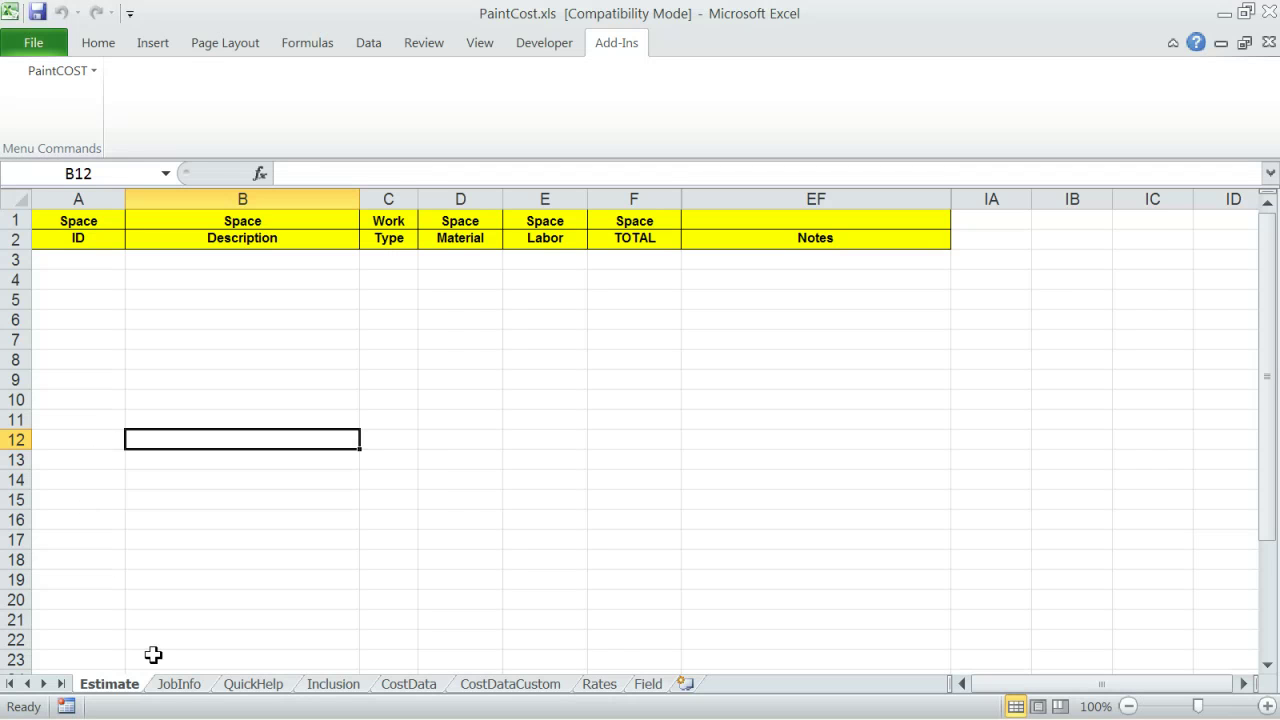
Review the JobInfo, QuickHelp and Inclusion worksheets.
left_click(175, 688)
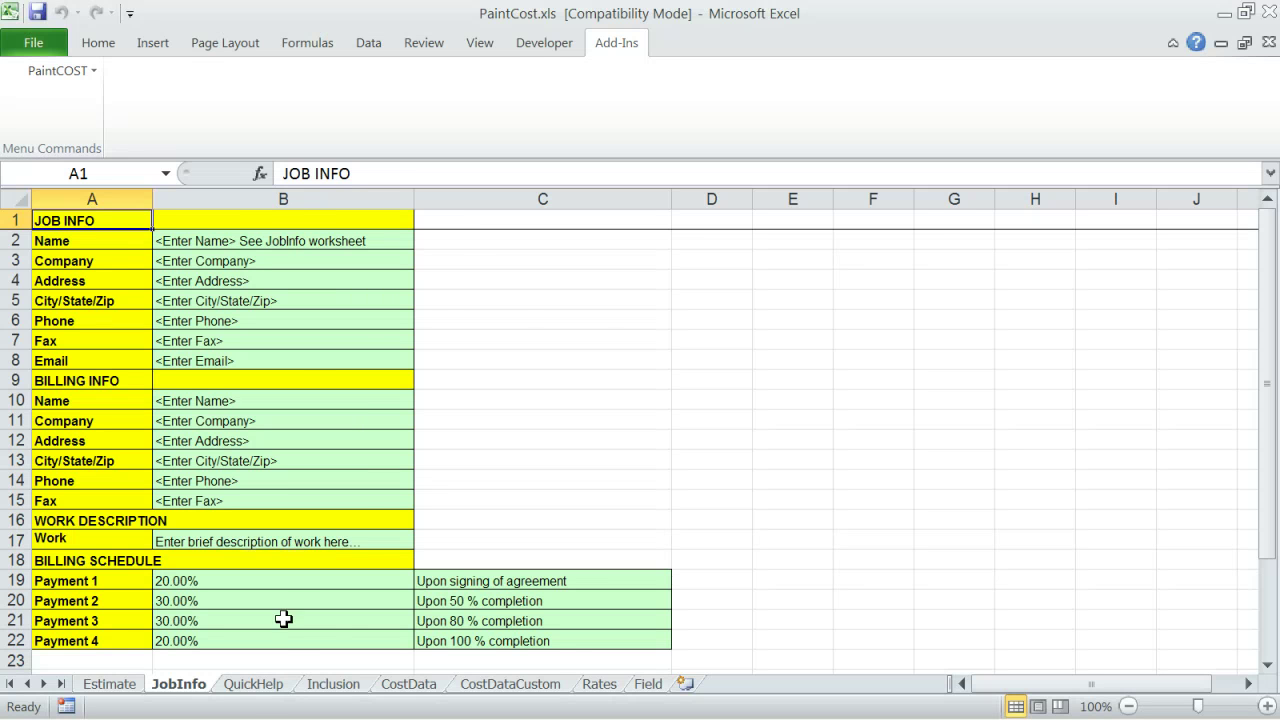
left_click(254, 687)
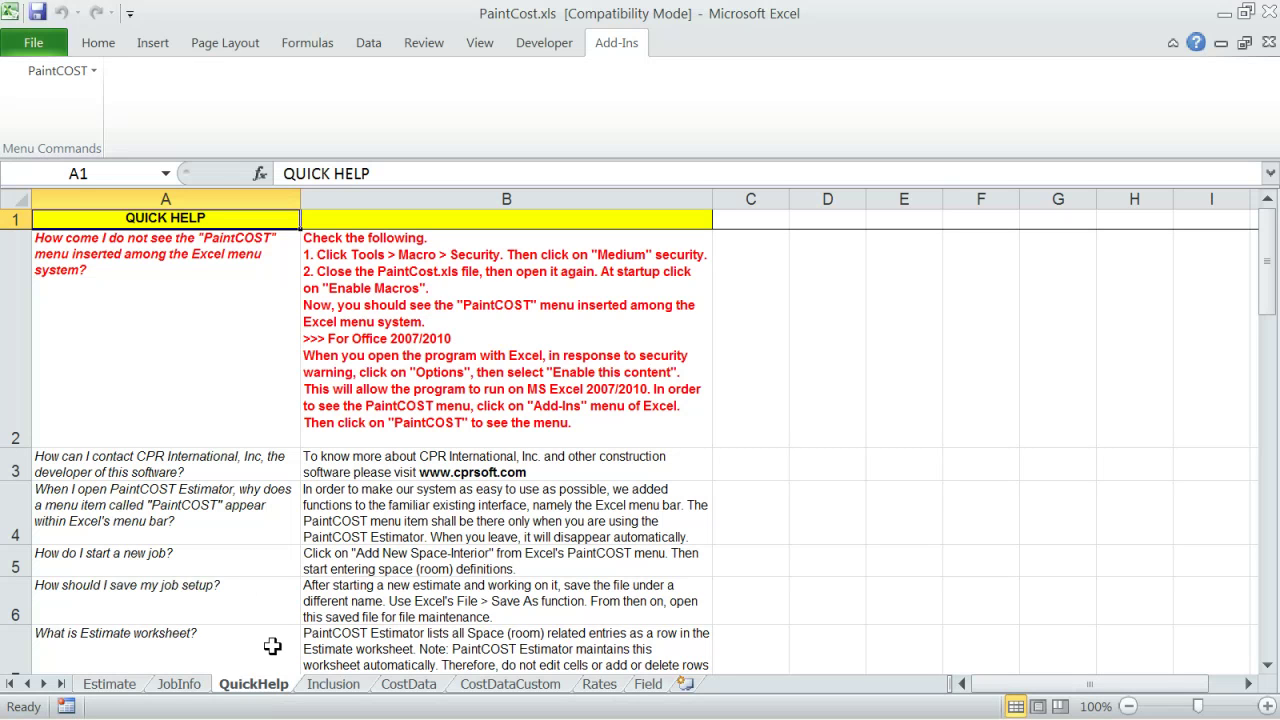
left_click(322, 688)
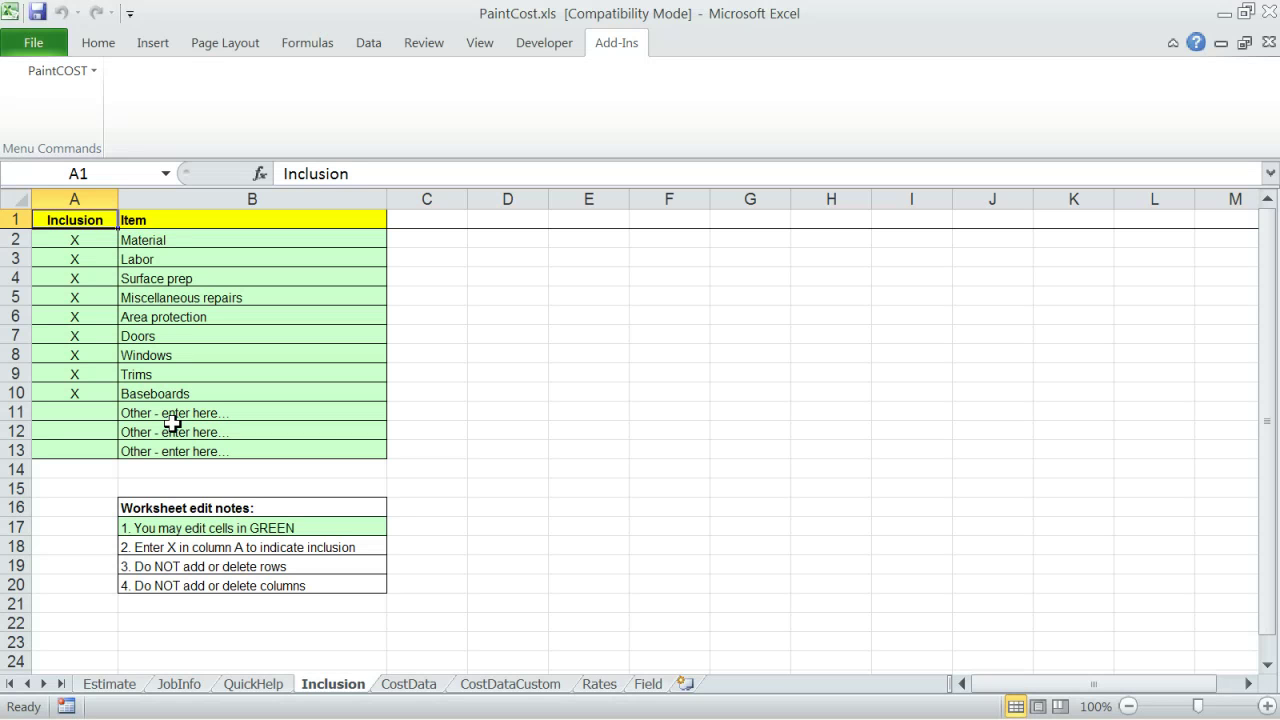
Examine the standard painting cost items and the edit notes below them on the CostData worksheet.
left_click(400, 688)
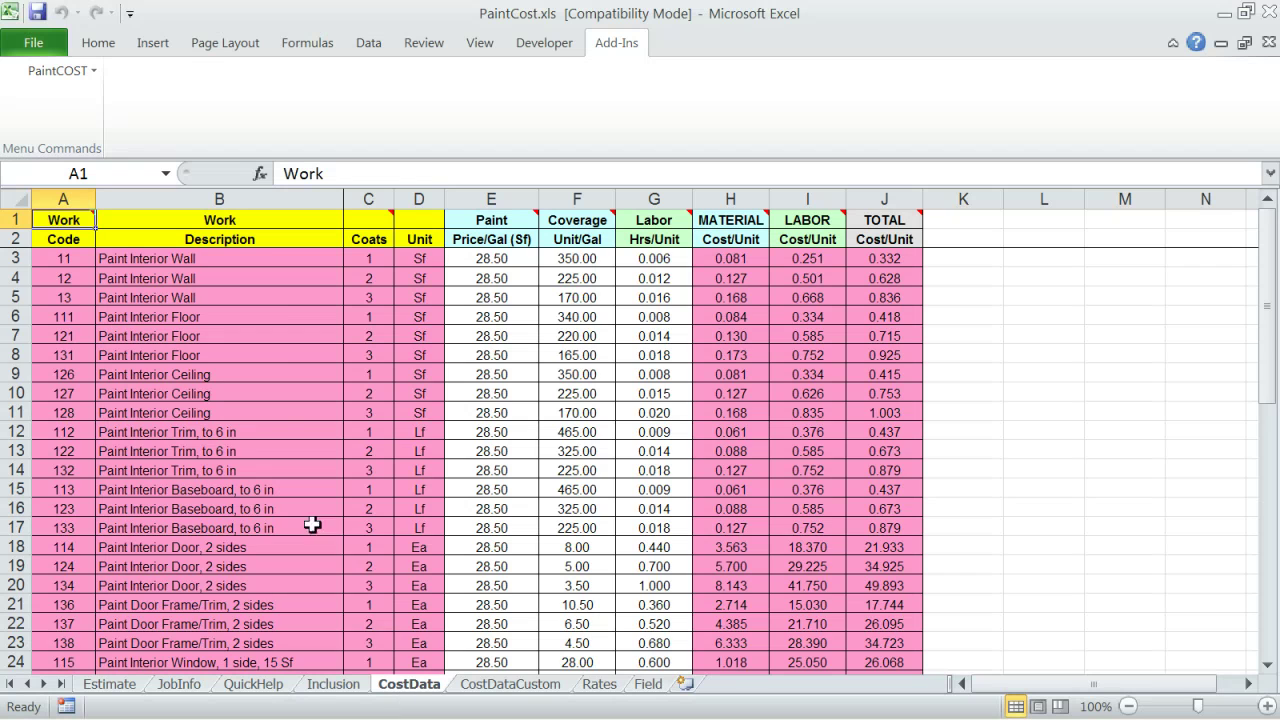
scroll(212, 489, "down", 11)
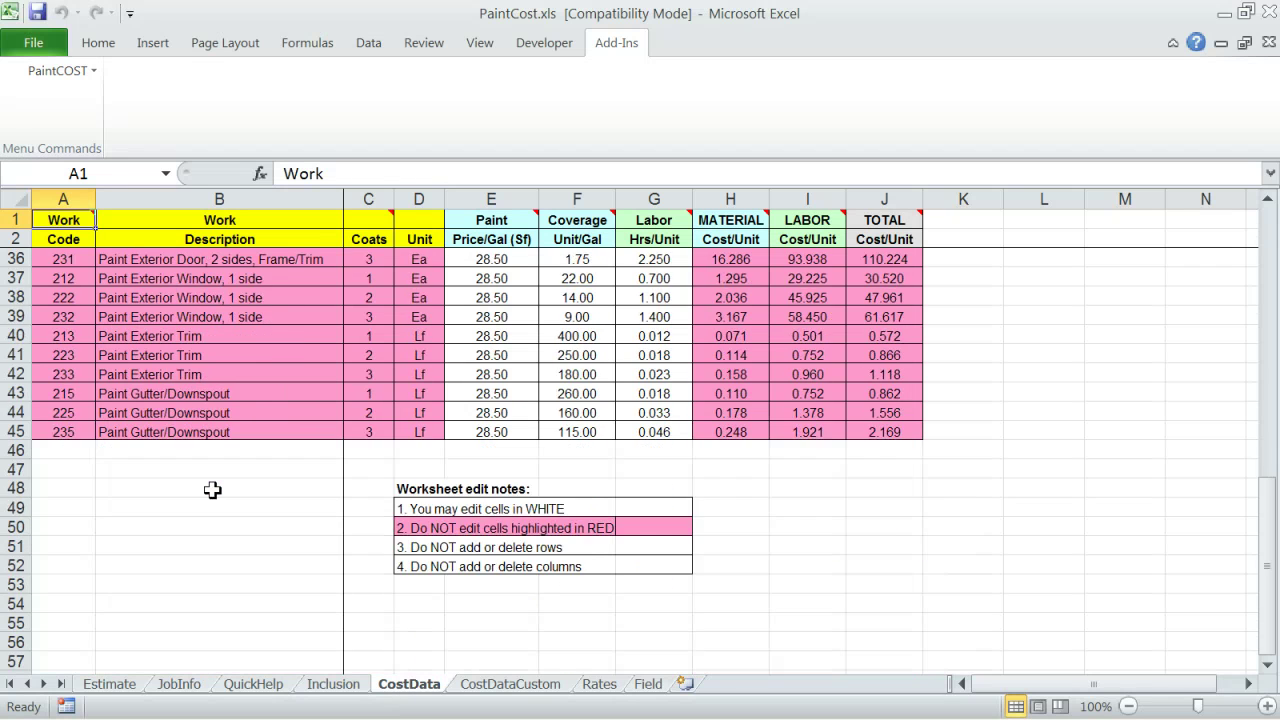
scroll(212, 489, "up", 11)
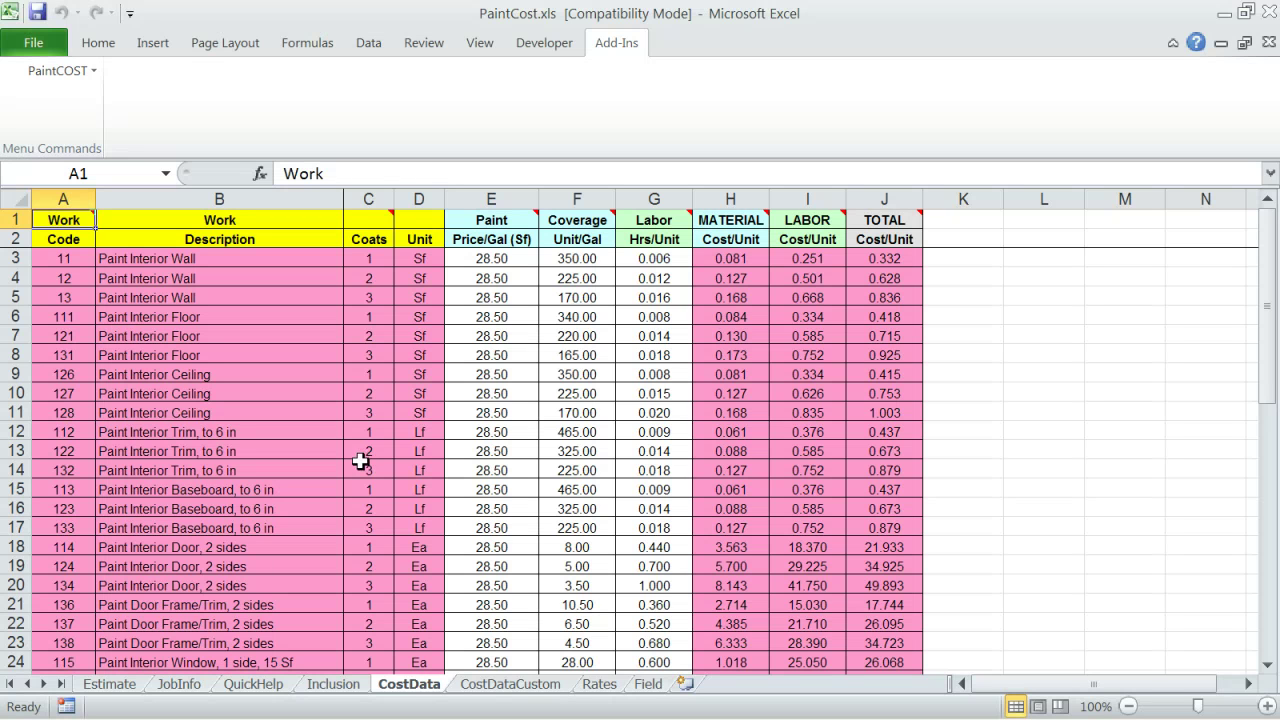
scroll(585, 550, "down", 4)
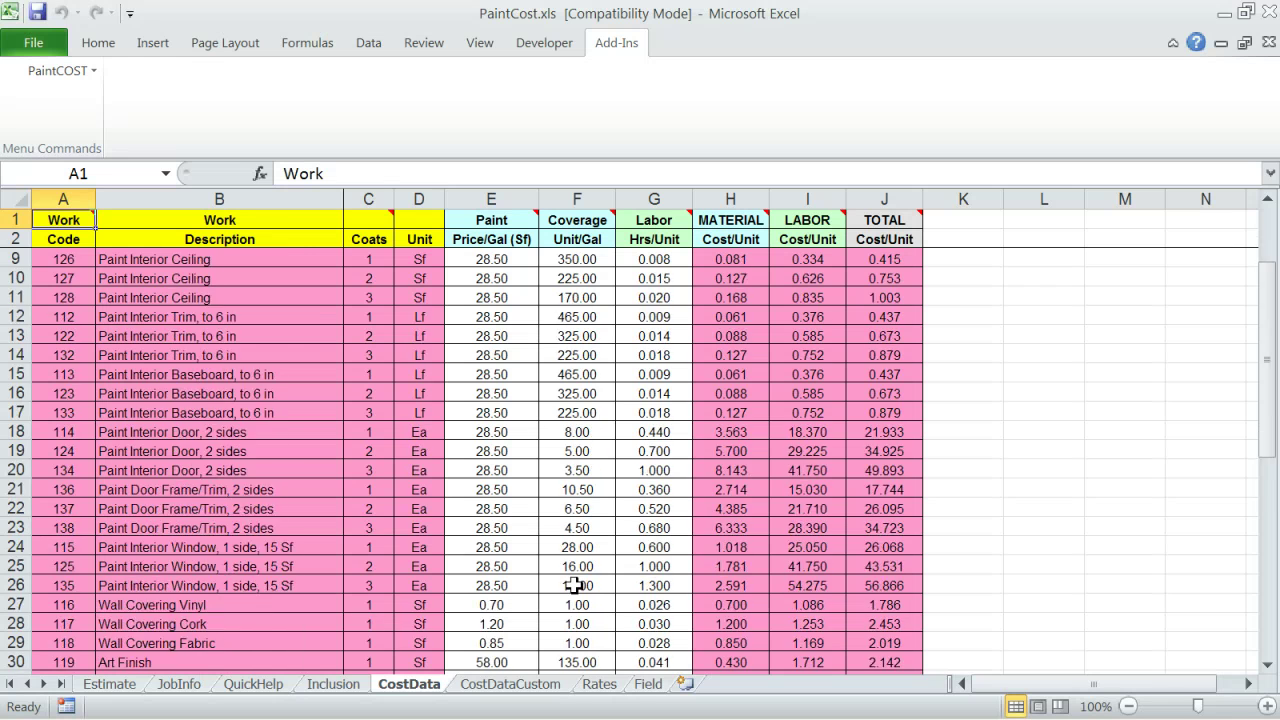
scroll(578, 560, "up", 4)
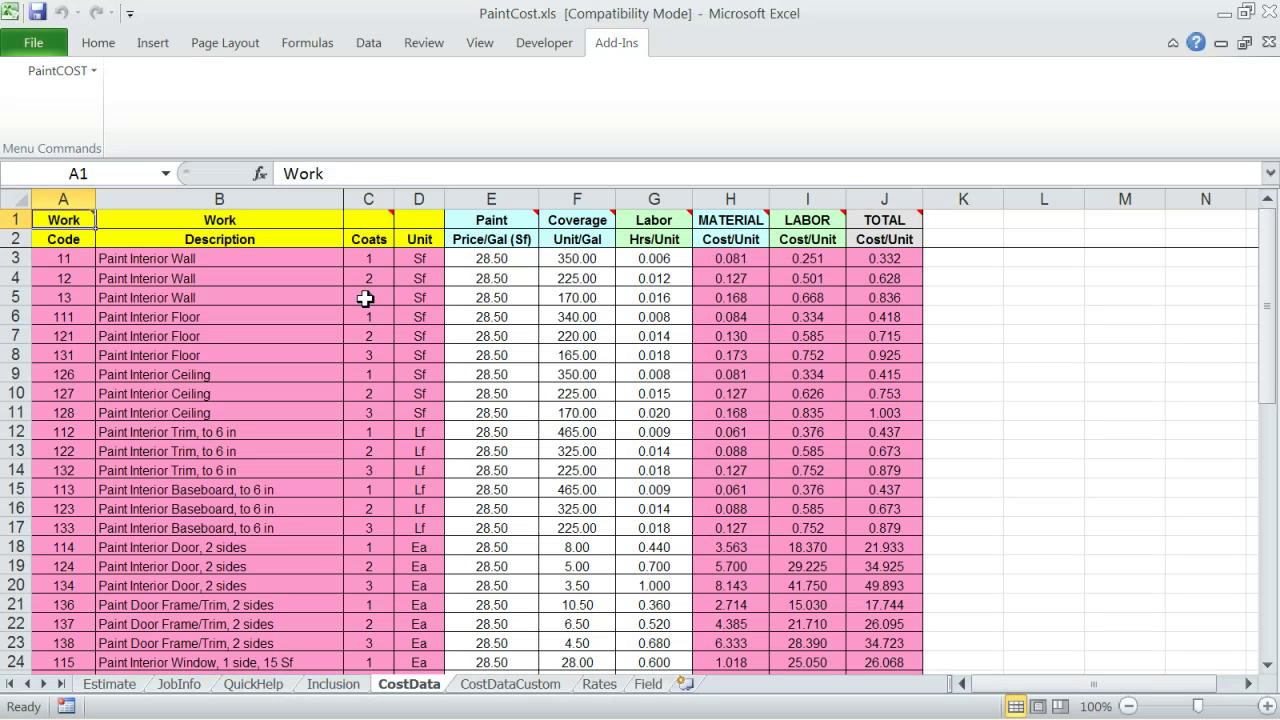
Review the custom cost items on the CostDataCustom worksheet, plus the Rates and Field worksheets.
left_click(492, 687)
scroll(200, 494, "down", 11)
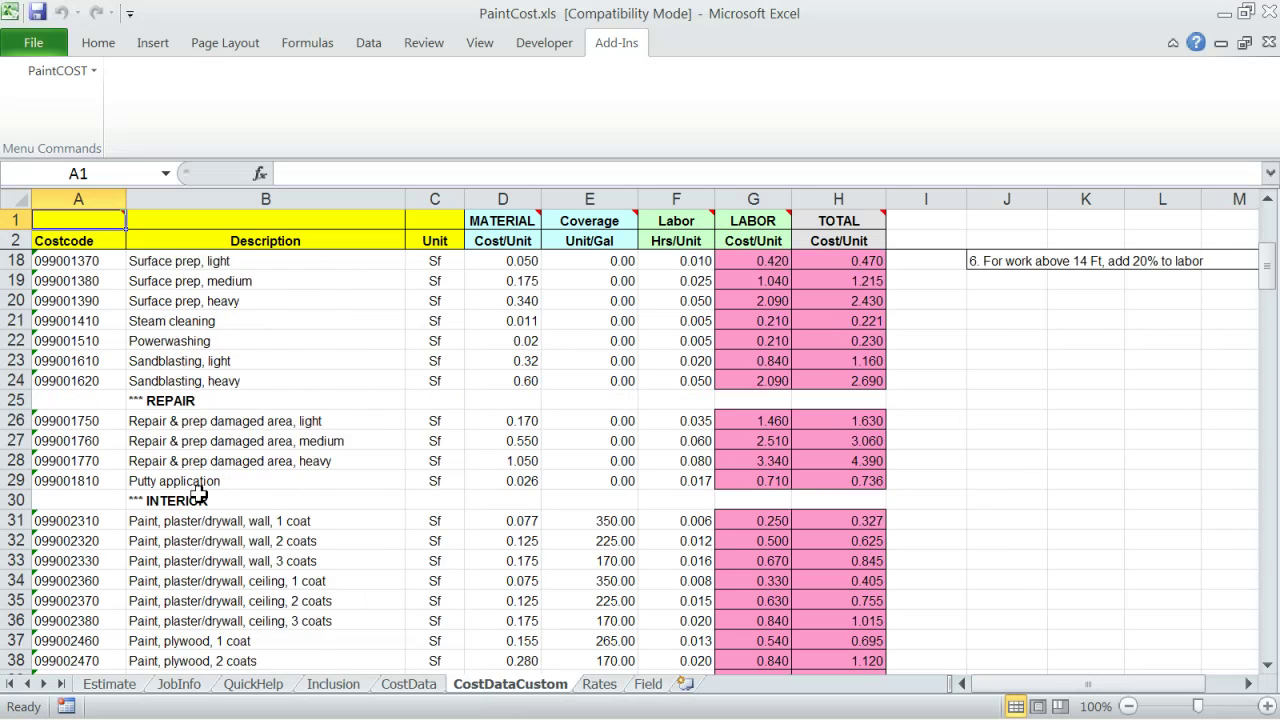
scroll(200, 494, "up", 11)
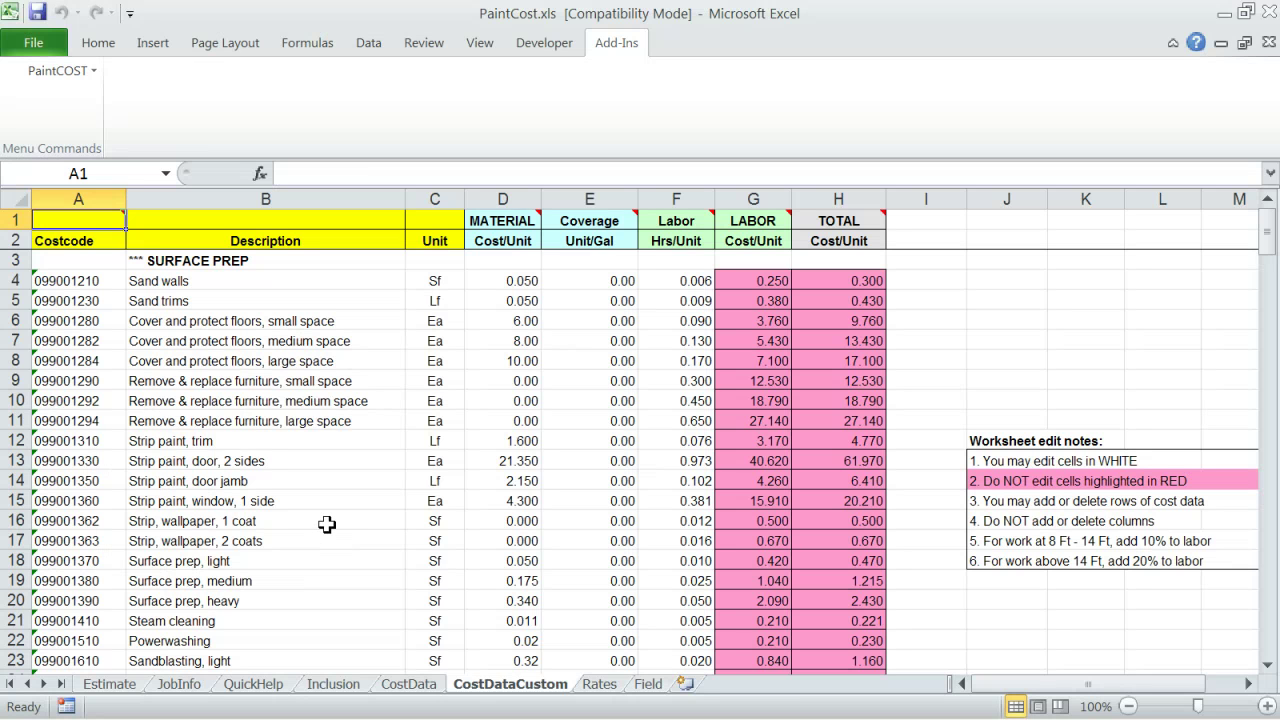
left_click(598, 685)
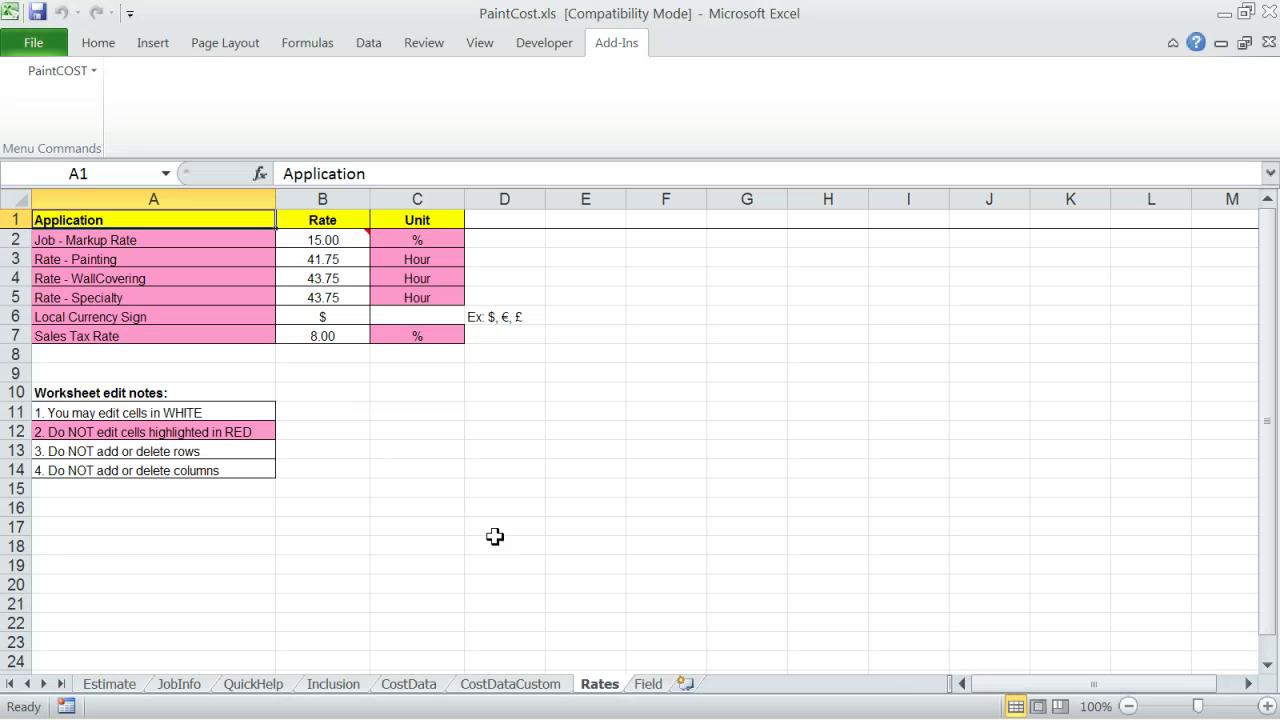
left_click(652, 685)
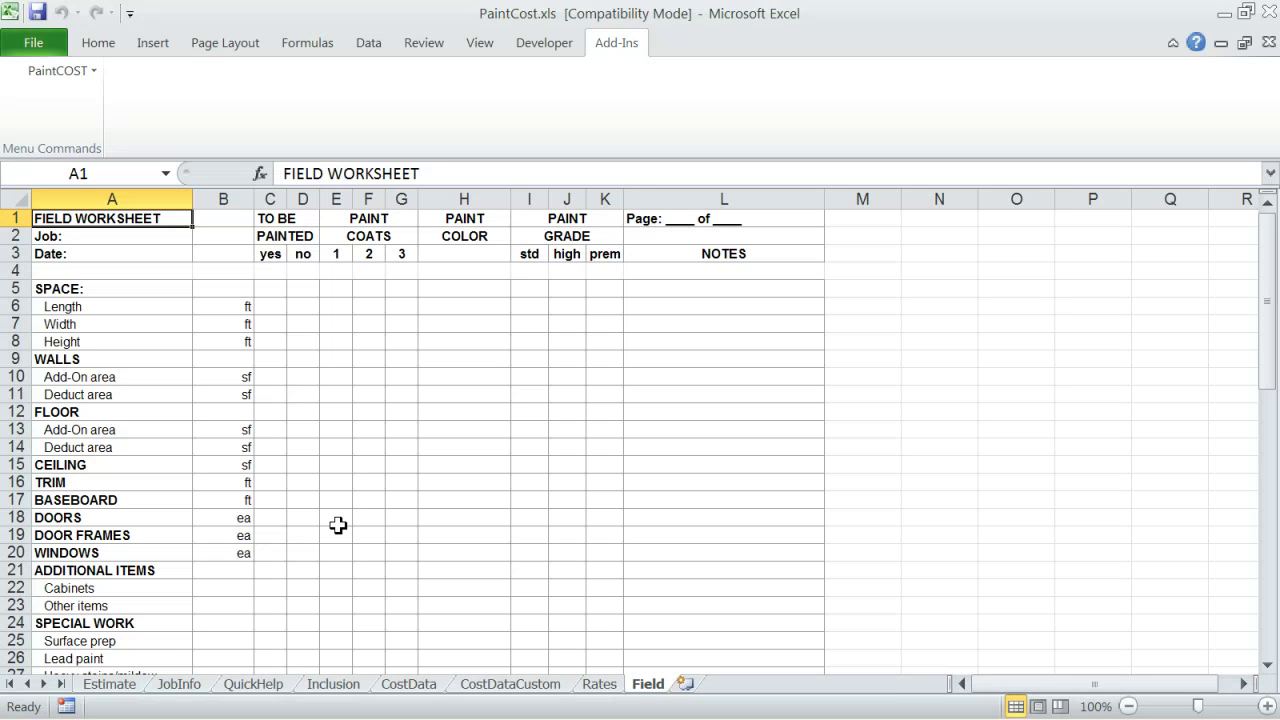
Start a new interior space on the Estimate worksheet with ID "bedroom1" and description "bedroom no1 south side".
left_click(103, 687)
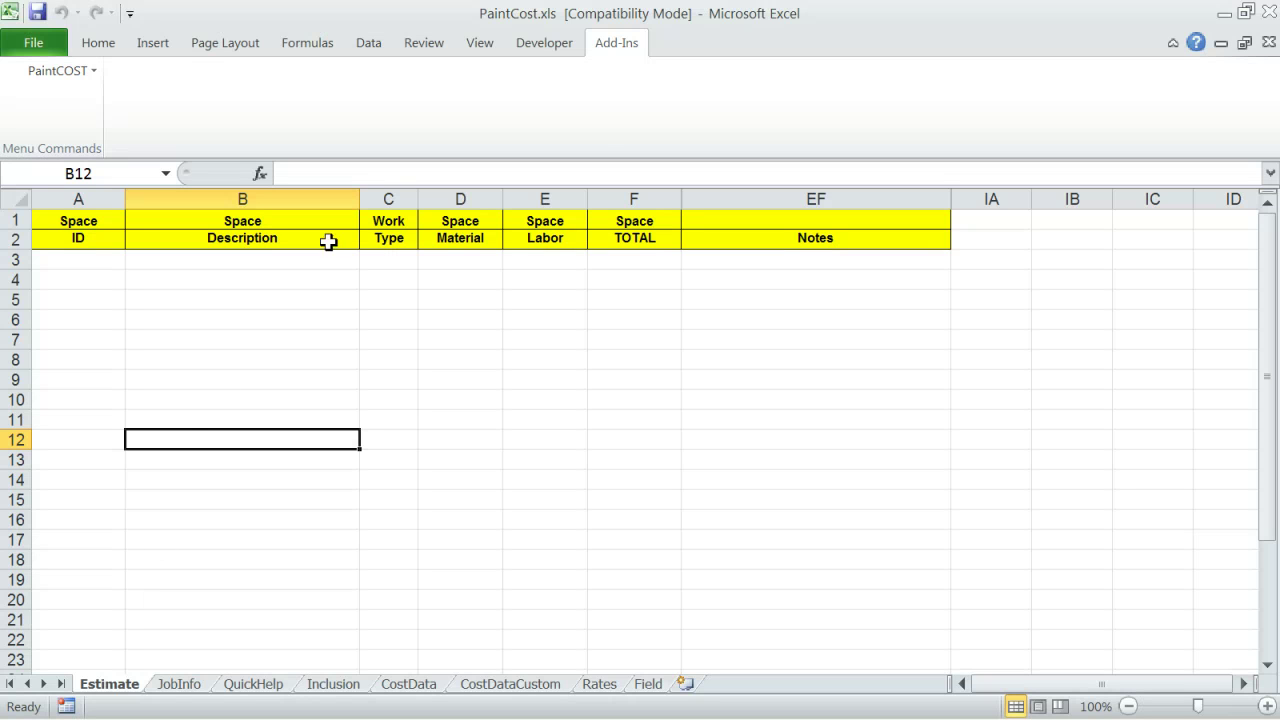
left_click(47, 73)
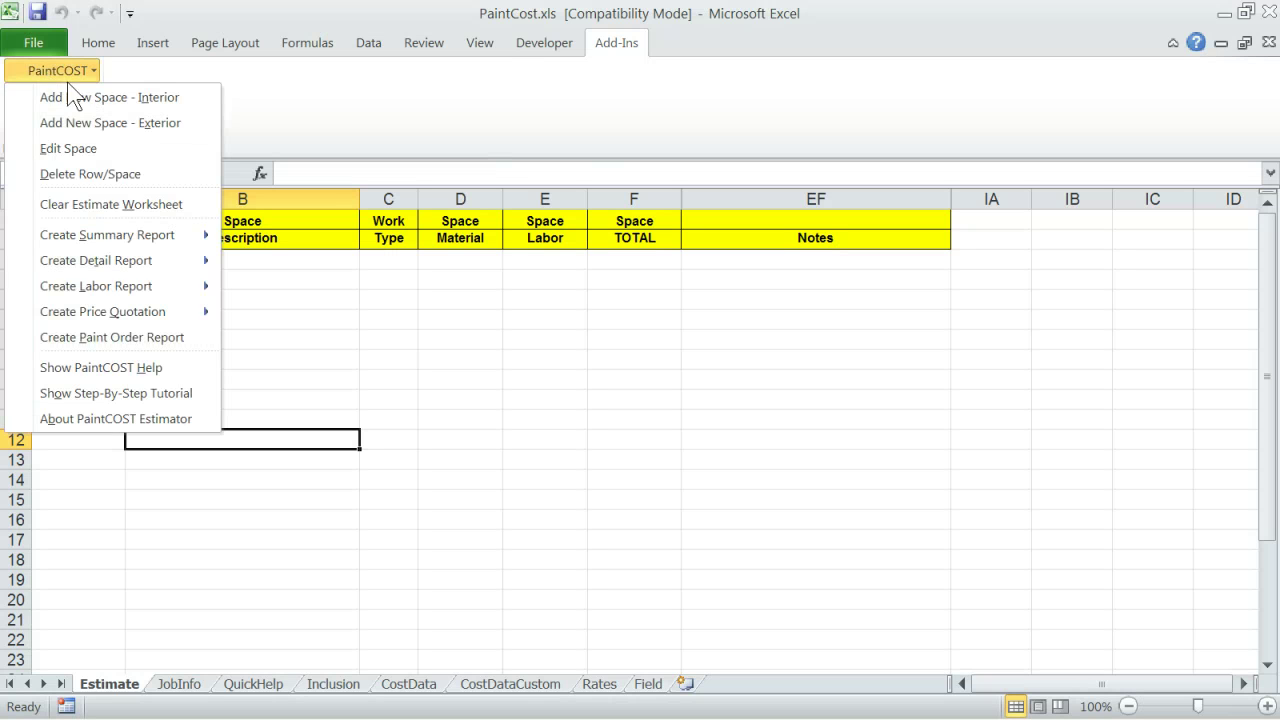
left_click(84, 99)
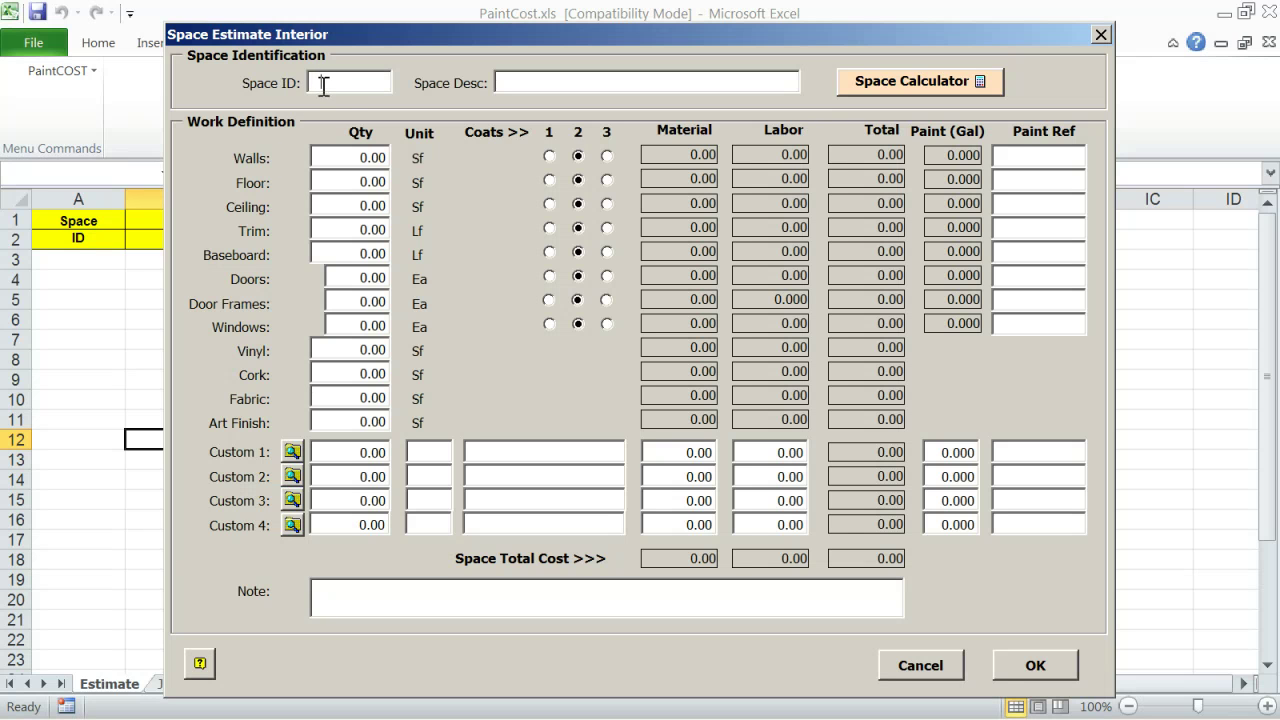
type("bedroom1")
left_click(508, 88)
type("bedroo")
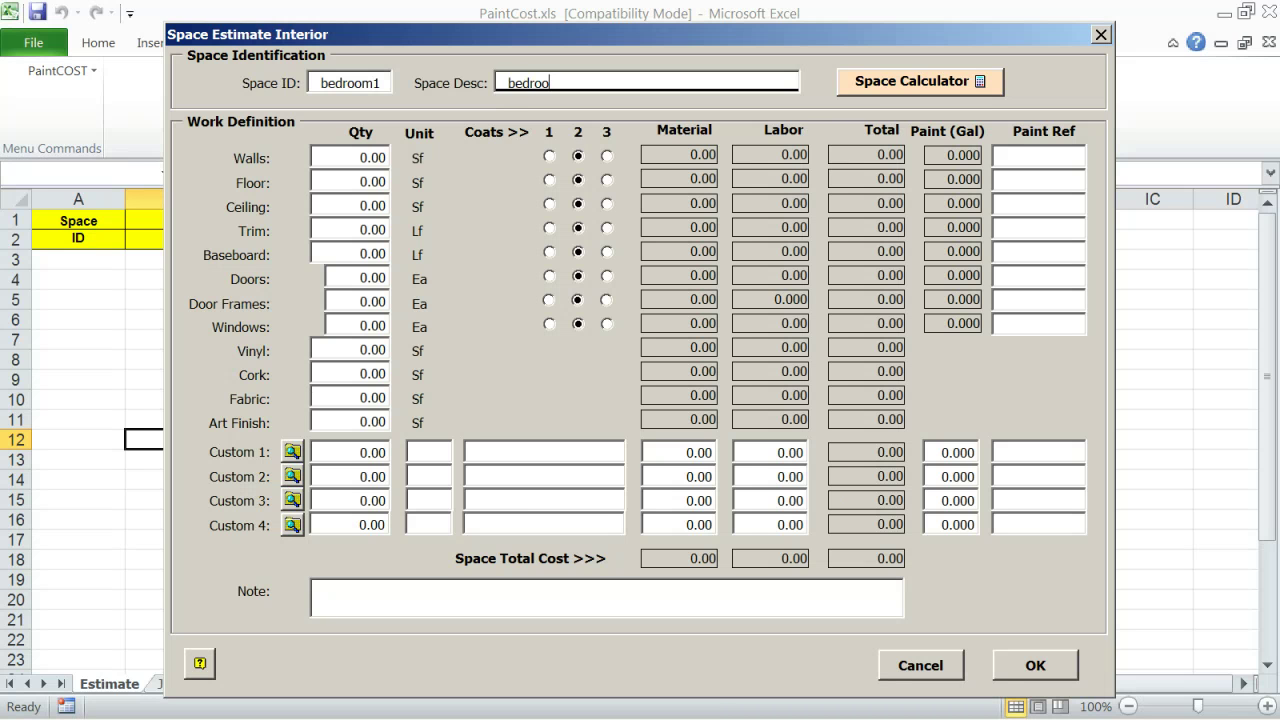
type("m no1 south side")
In the Space Calculator, set the room's length to 26, width to 18, height to 12 and wall area add-on to 15.
left_click(898, 88)
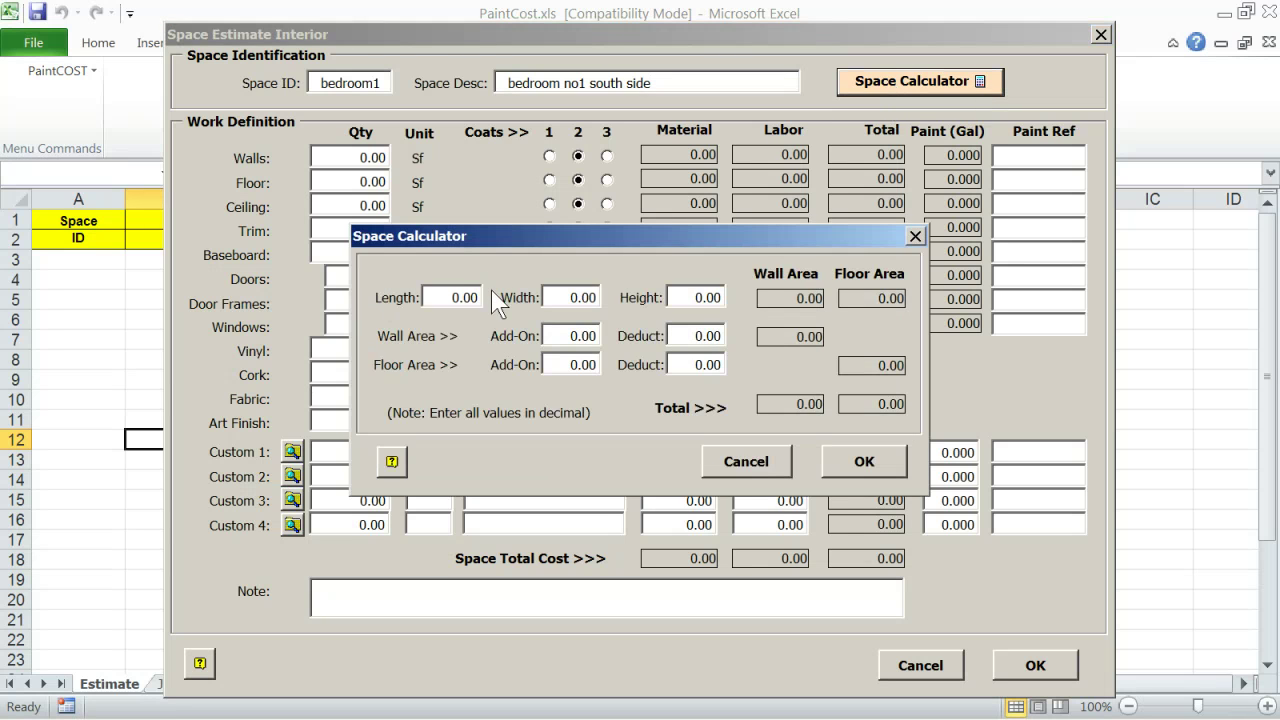
double_click(434, 305)
type("26")
double_click(560, 305)
type("18")
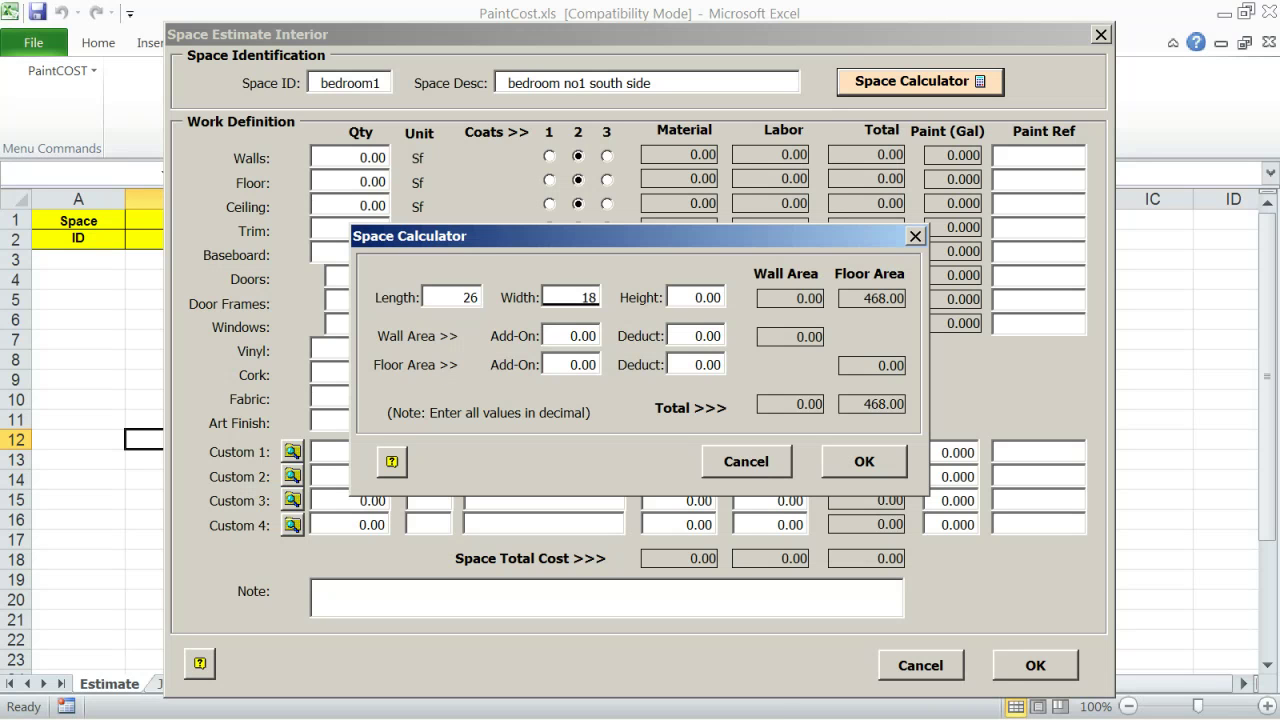
double_click(680, 305)
type("1")
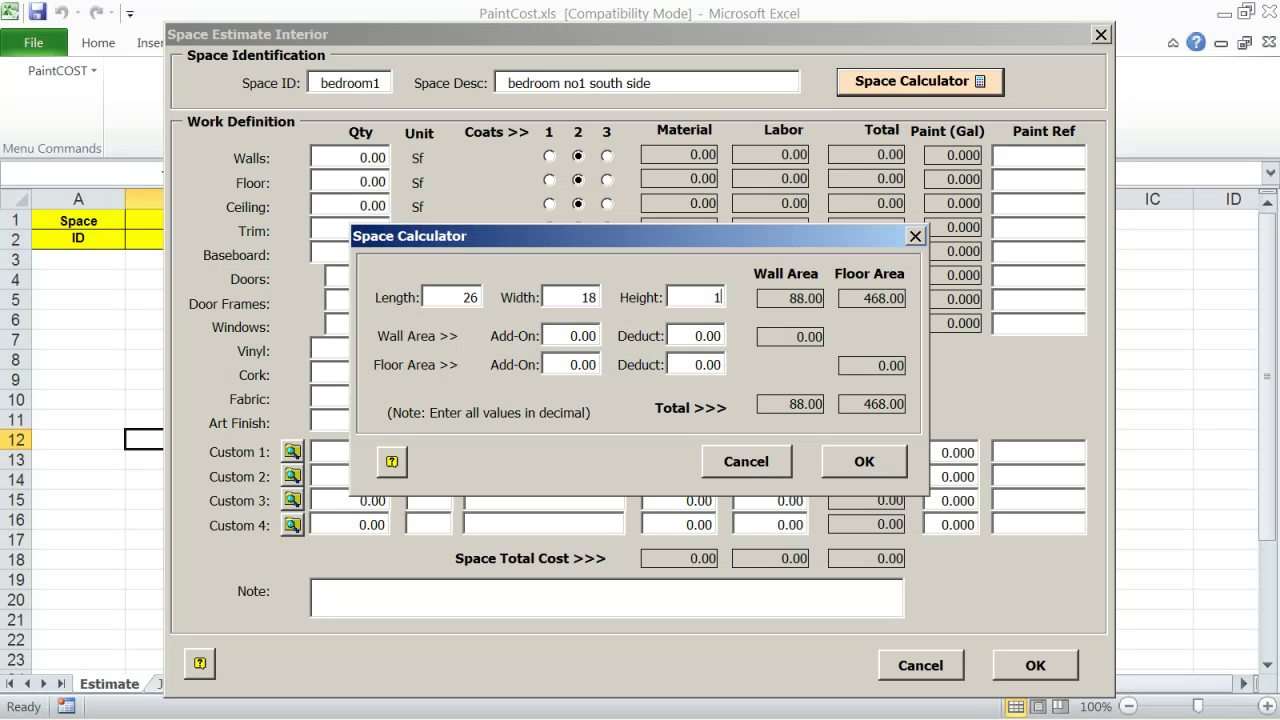
type("2")
left_click(550, 340)
type("15")
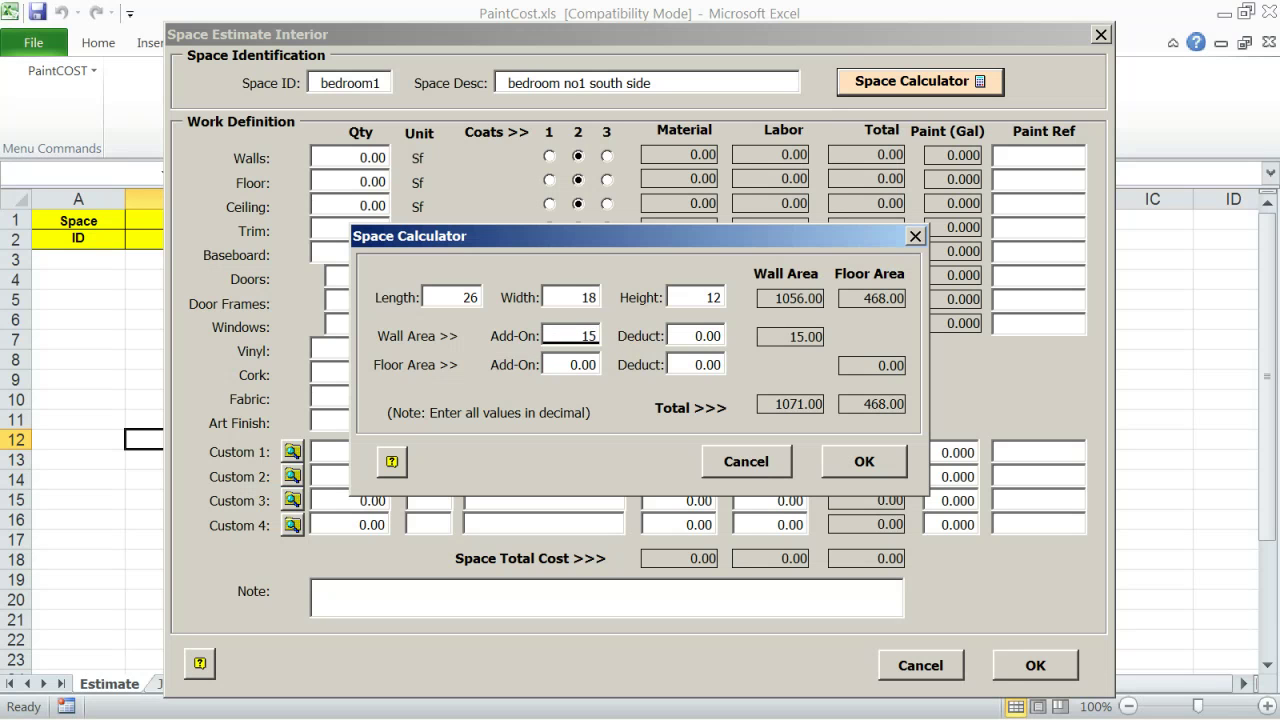
Set the bedroom's wall area deduction to 5 and its height to 12.5, and apply the Space Calculator results to the estimate.
left_click(672, 343)
type("5")
left_click(714, 297)
type(".5")
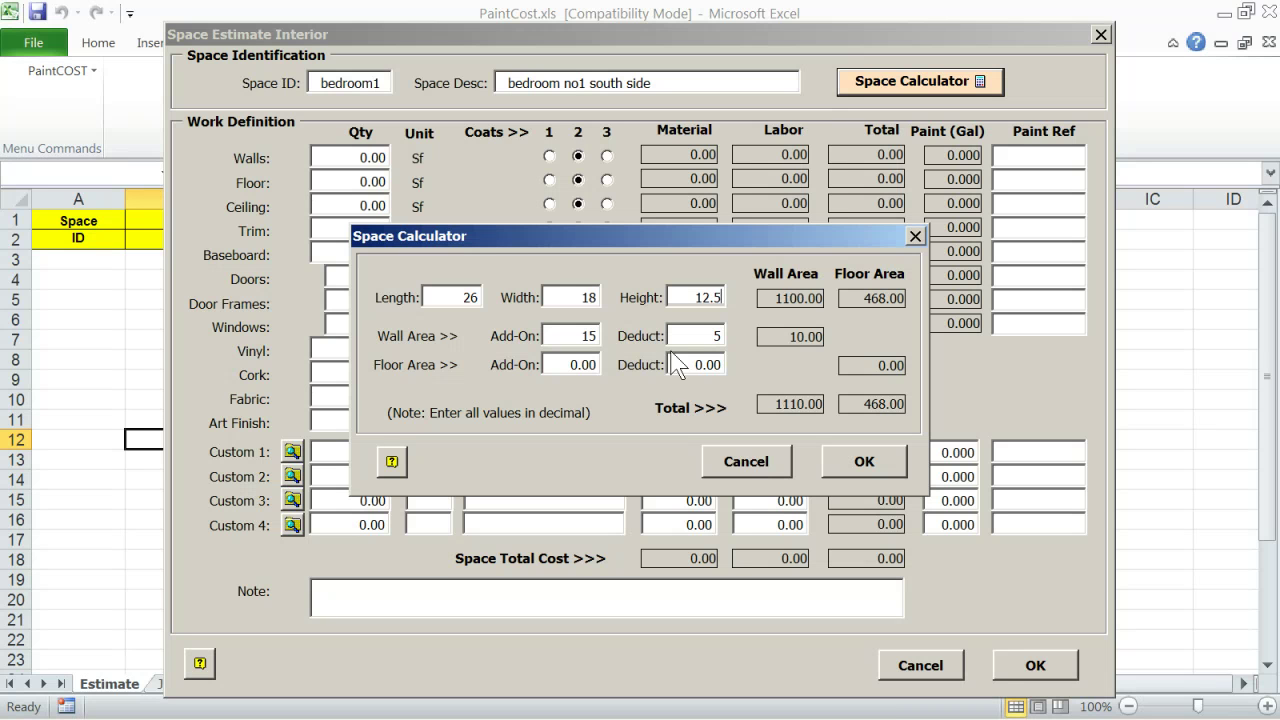
left_click(861, 463)
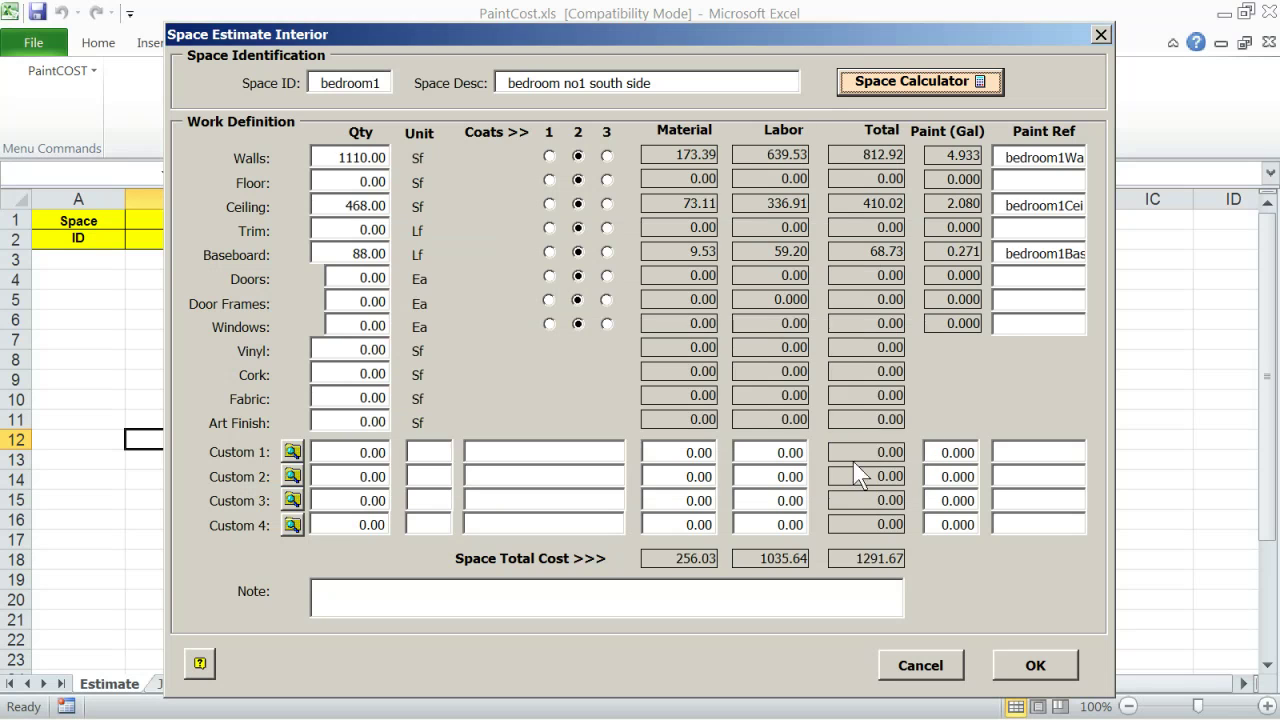
Set the bedroom's door quantity to 1 and its trim quantity to 50.
left_click(326, 282)
type("1")
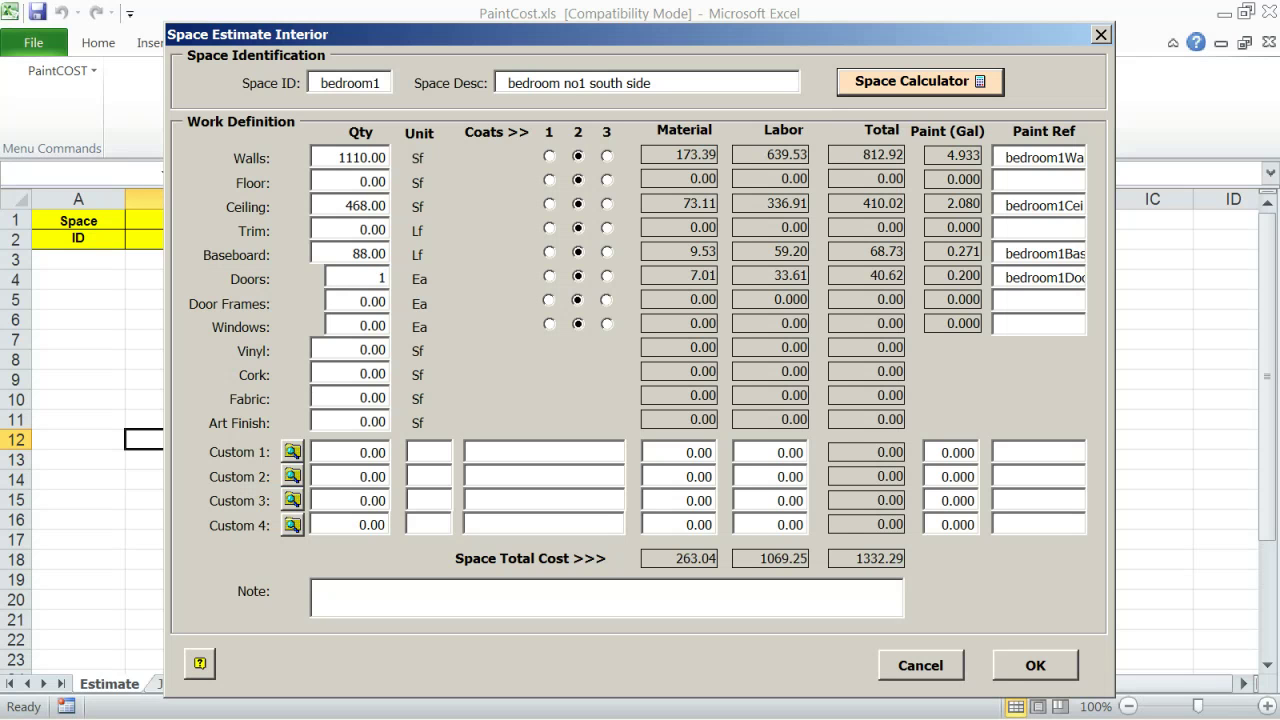
left_click(334, 234)
type("50")
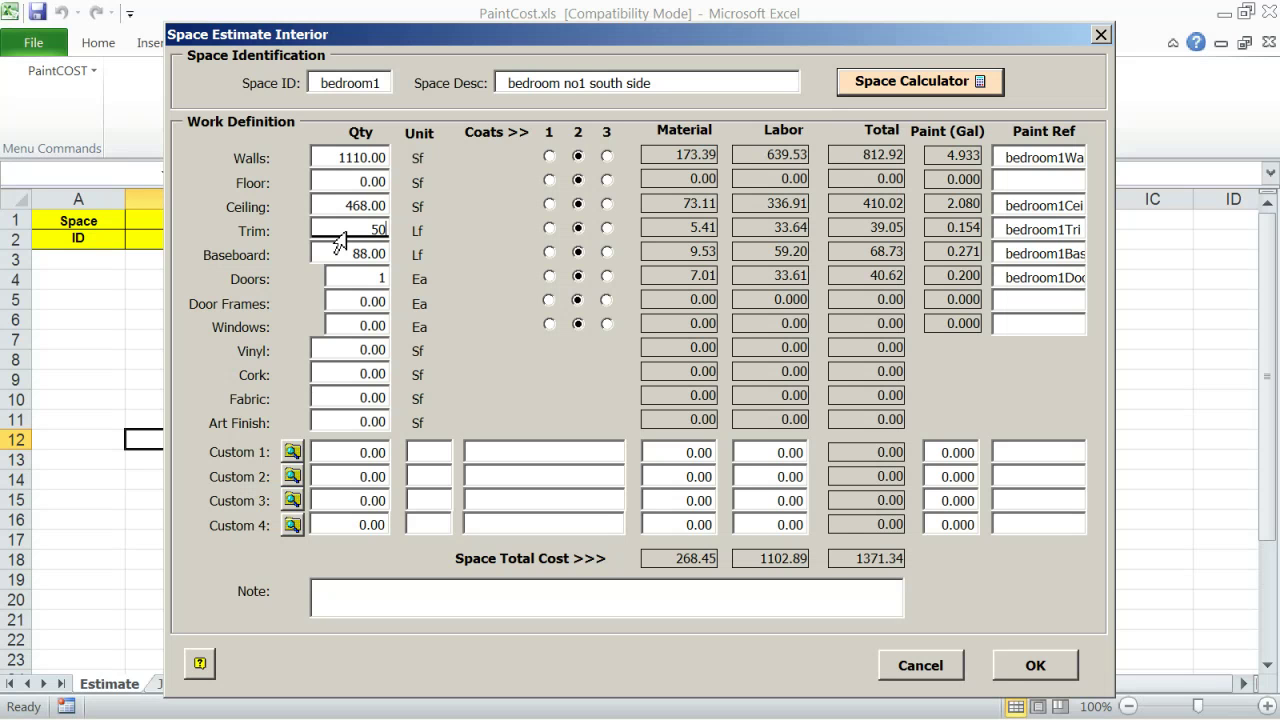
Set the bedroom's paint coats to 1 for the walls, 3 for the trim and 1 for the doors.
left_click(549, 156)
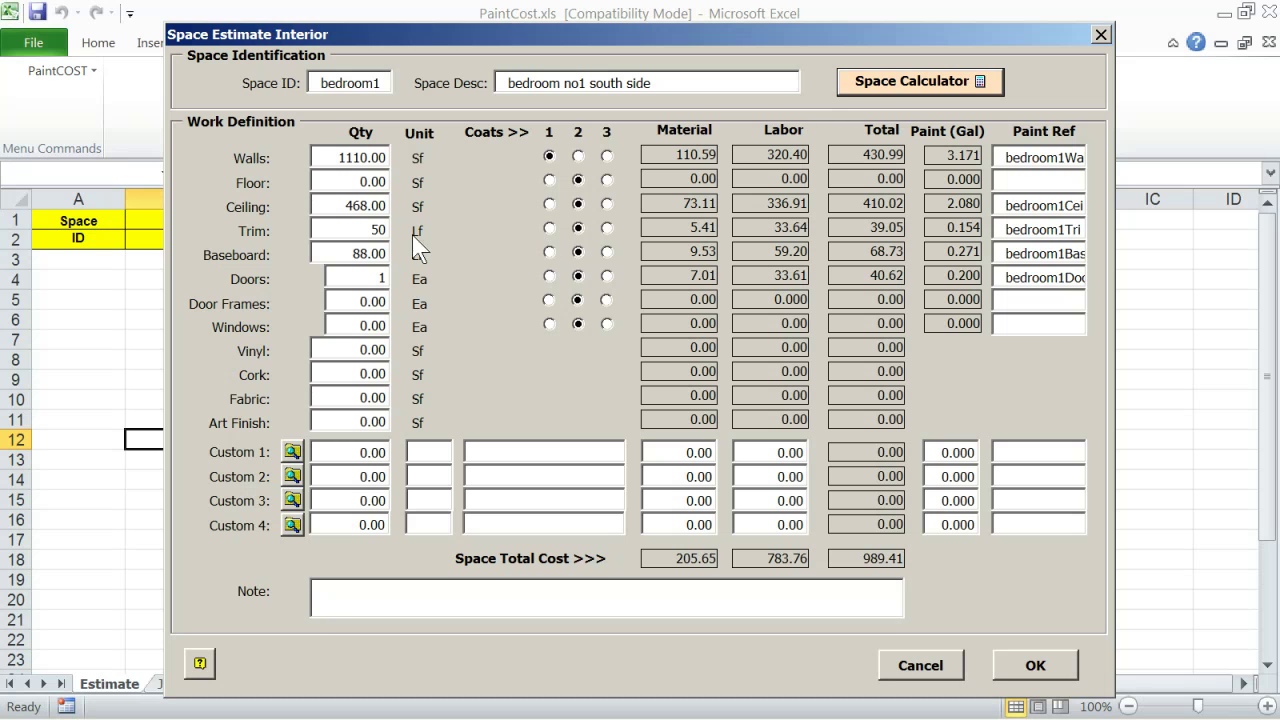
left_click(607, 228)
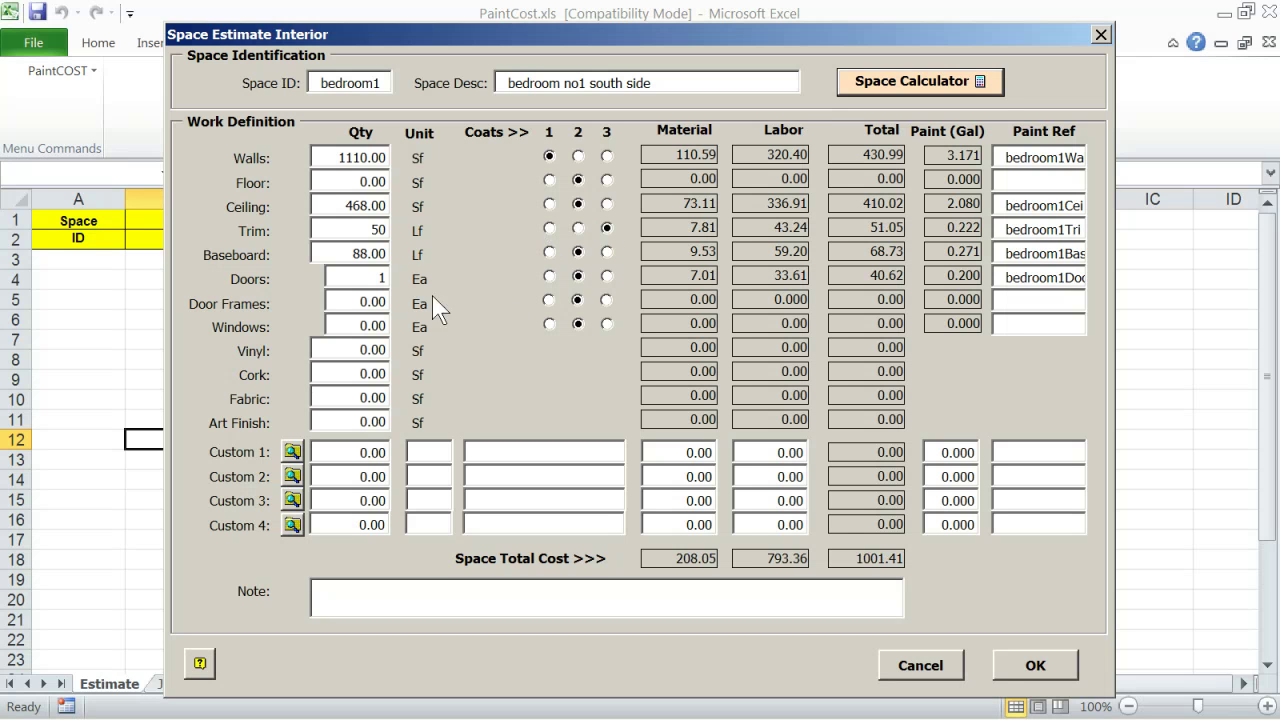
left_click(549, 276)
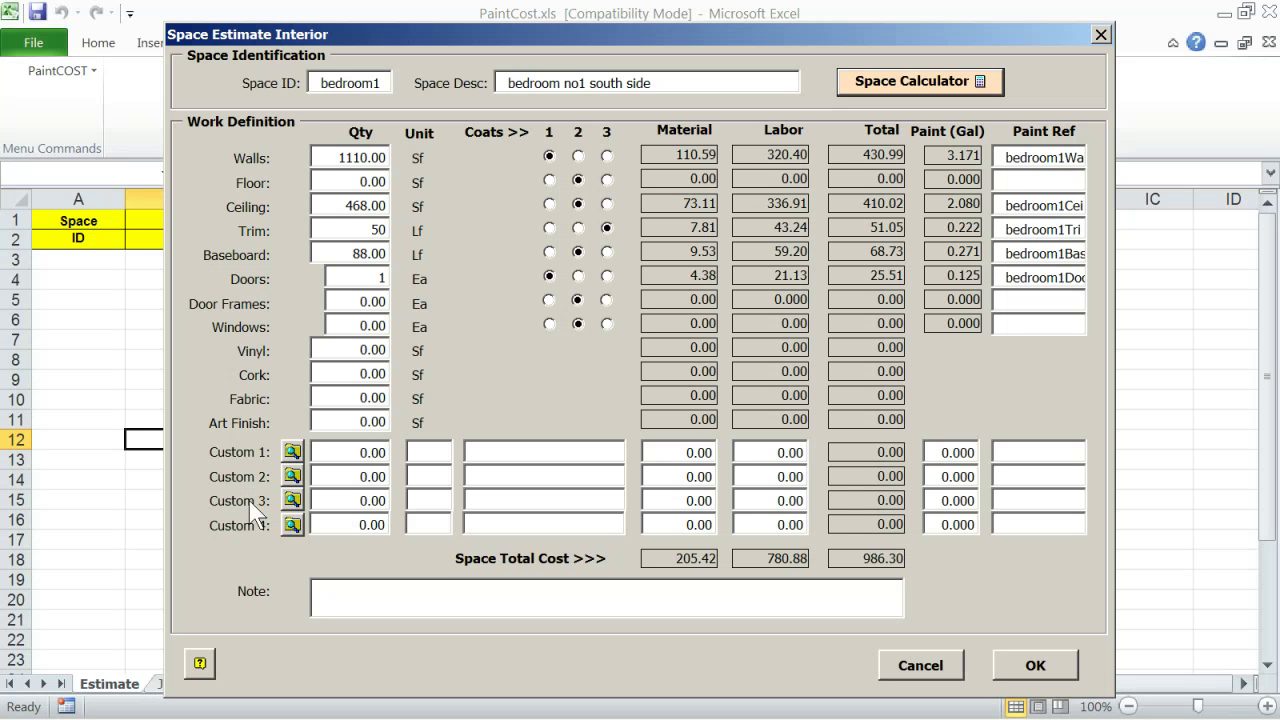
Add the work item "Paint, cornice, simple, 1 coat" as the bedroom's Custom 1 entry with a quantity of 15.5.
left_click(292, 452)
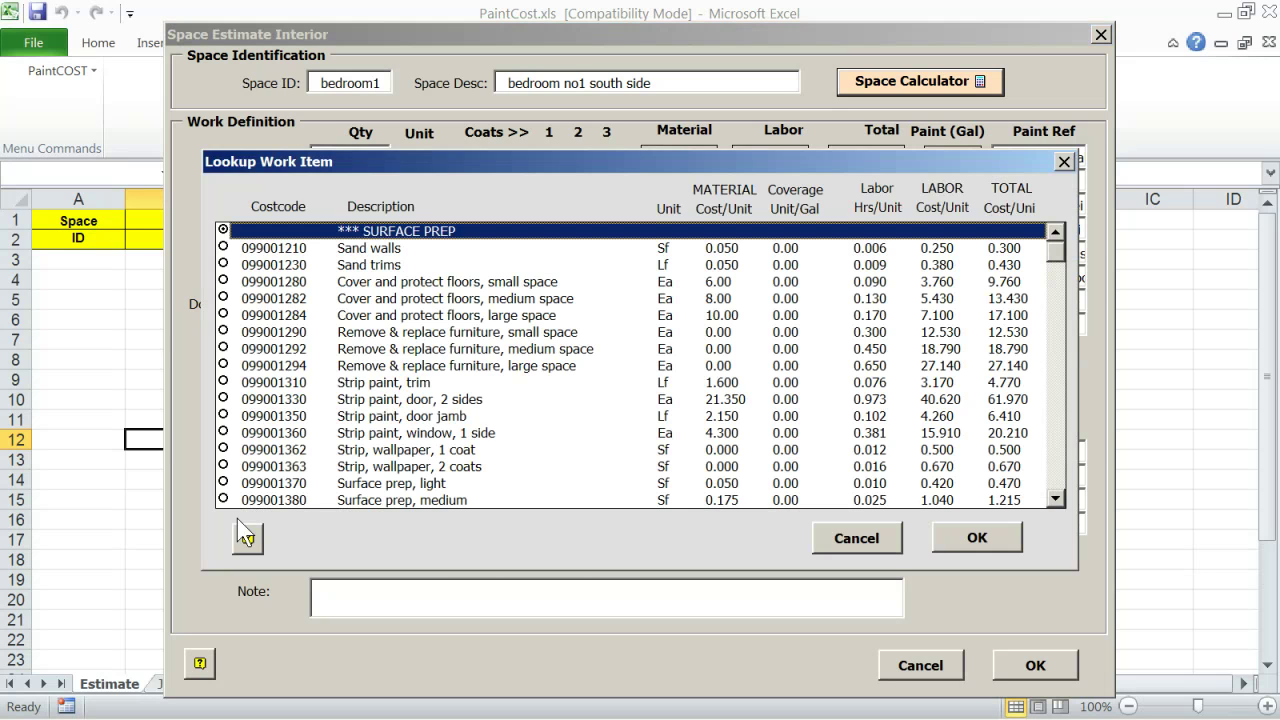
left_click(1060, 447)
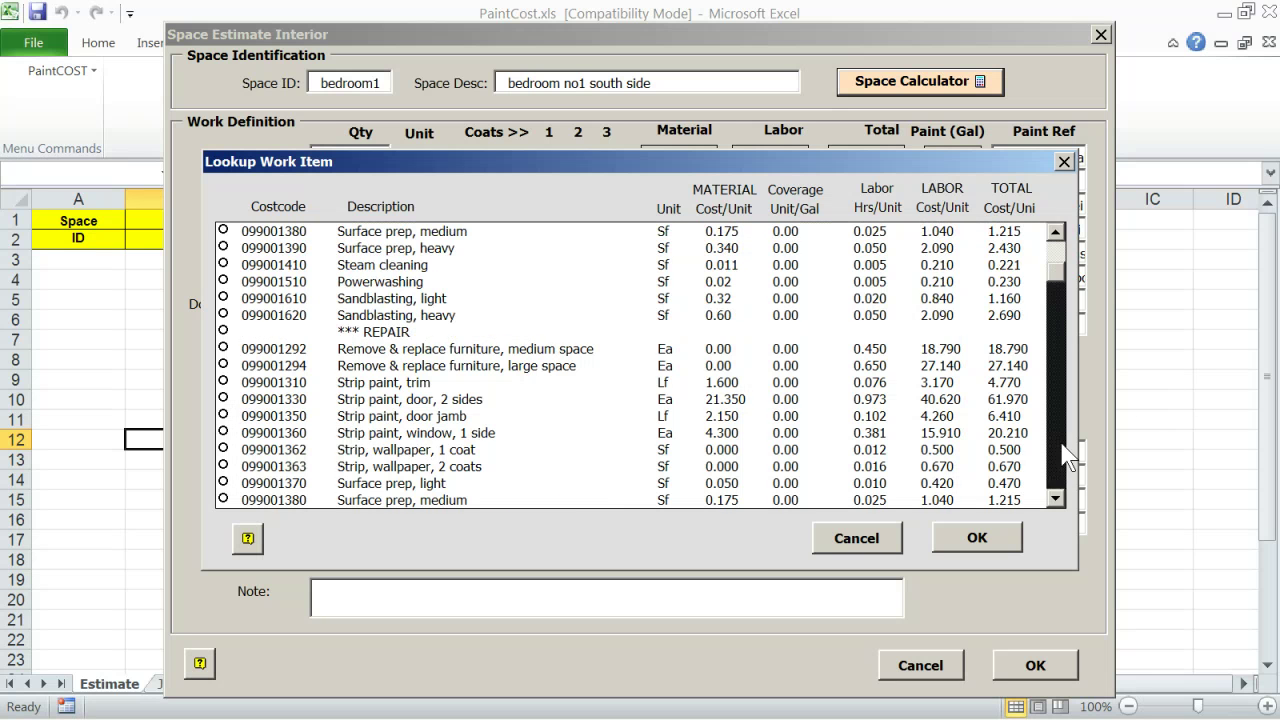
left_click_drag(1061, 444, 1061, 444)
left_click(1056, 445)
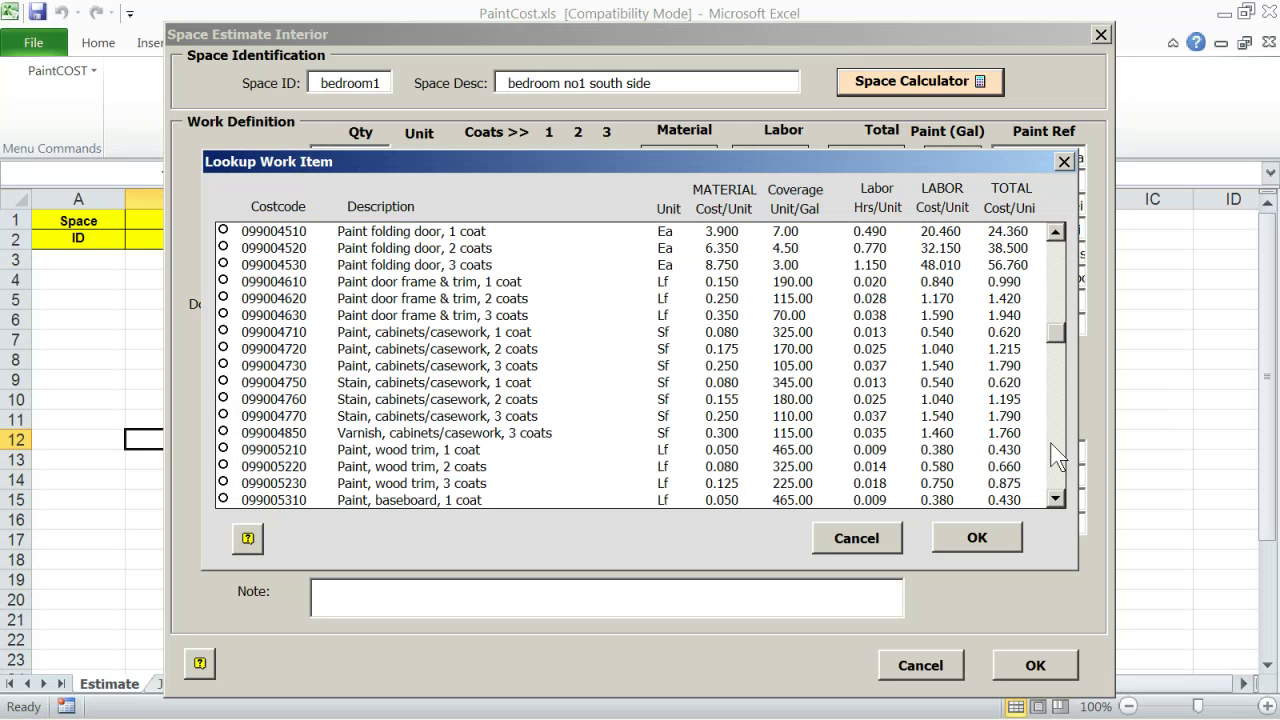
left_click(1056, 445)
left_click(399, 433)
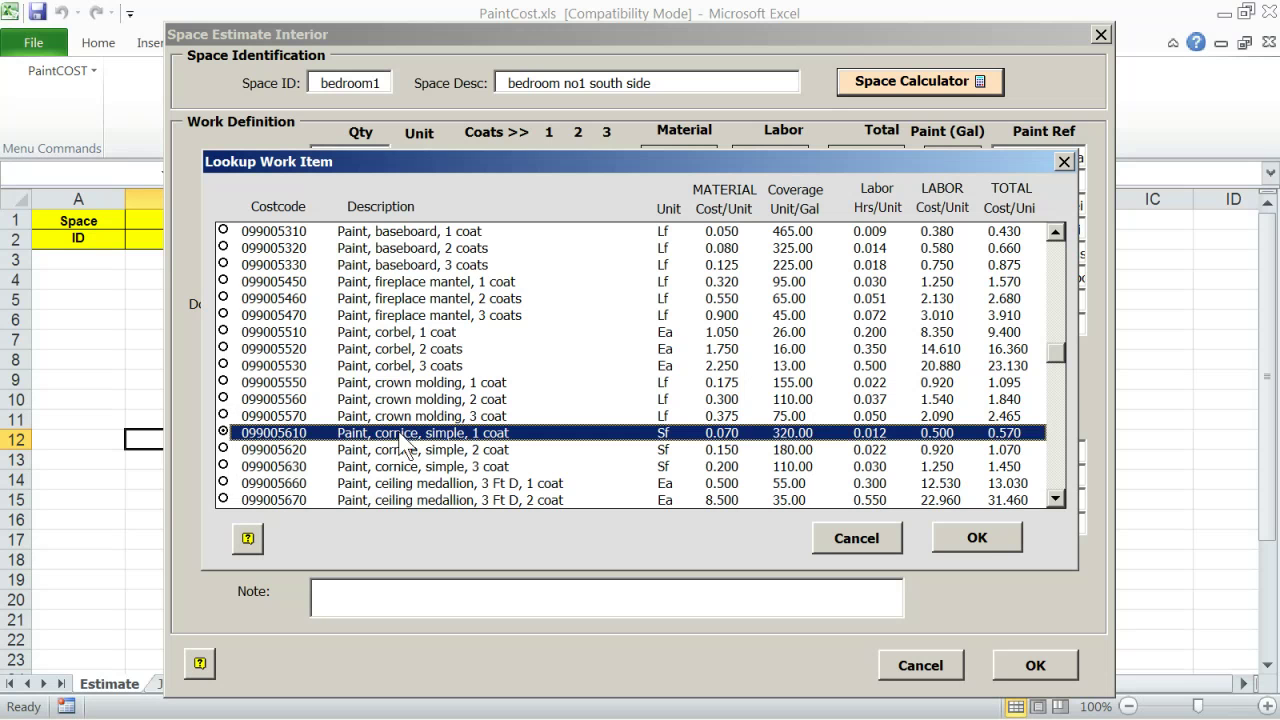
left_click(975, 538)
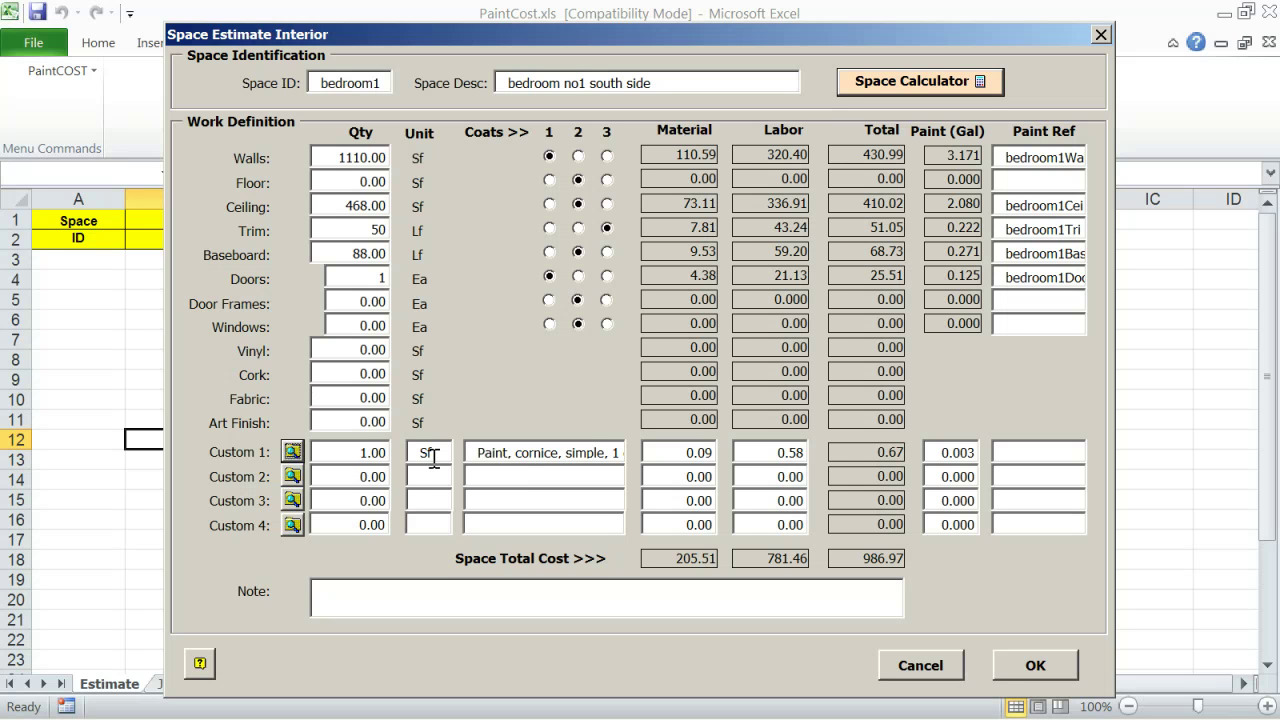
left_click(345, 458)
type("15.5")
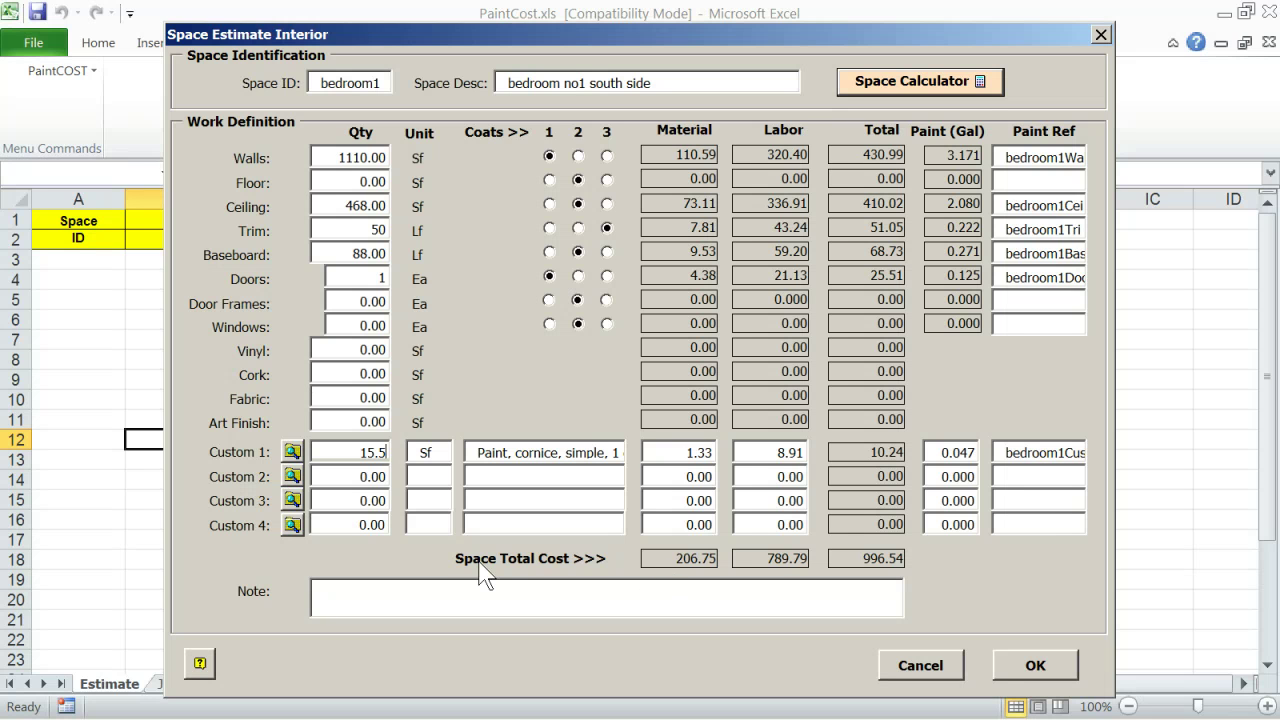
Add the note "memo note" to the bedroom space and transfer its estimate to the Estimate worksheet.
left_click(350, 594)
type("memo note")
left_click(1025, 665)
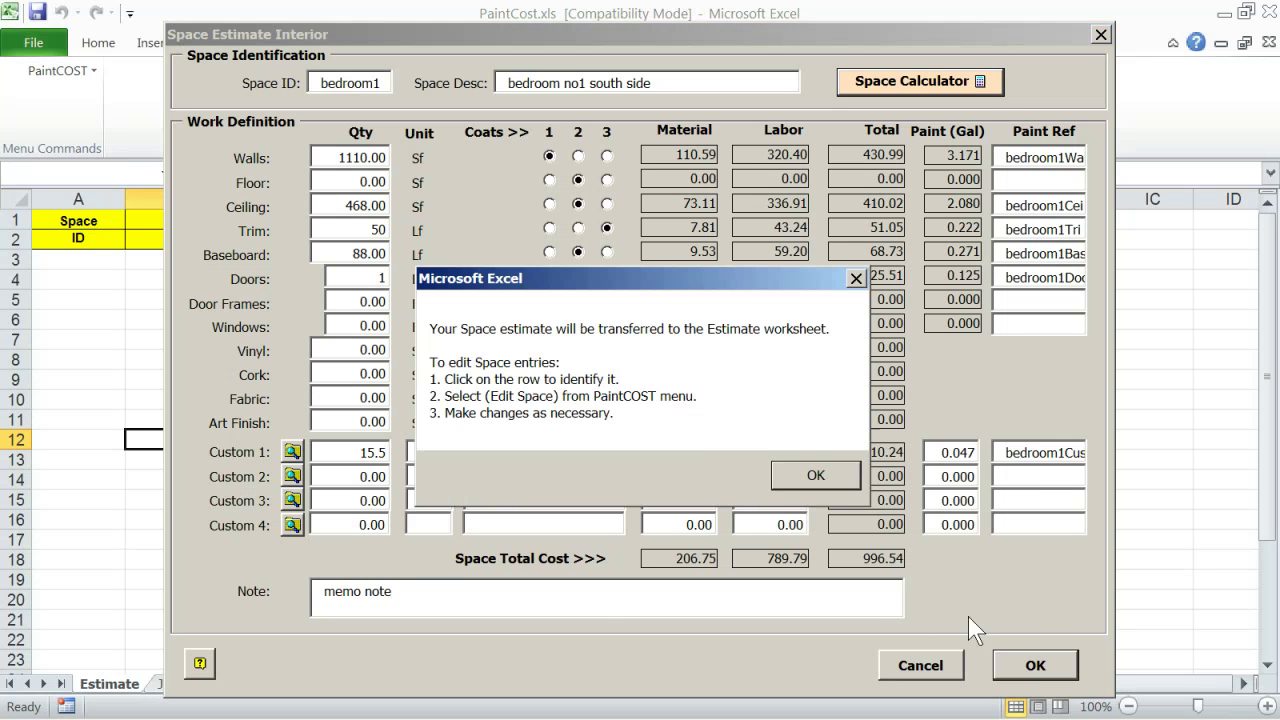
left_click(810, 477)
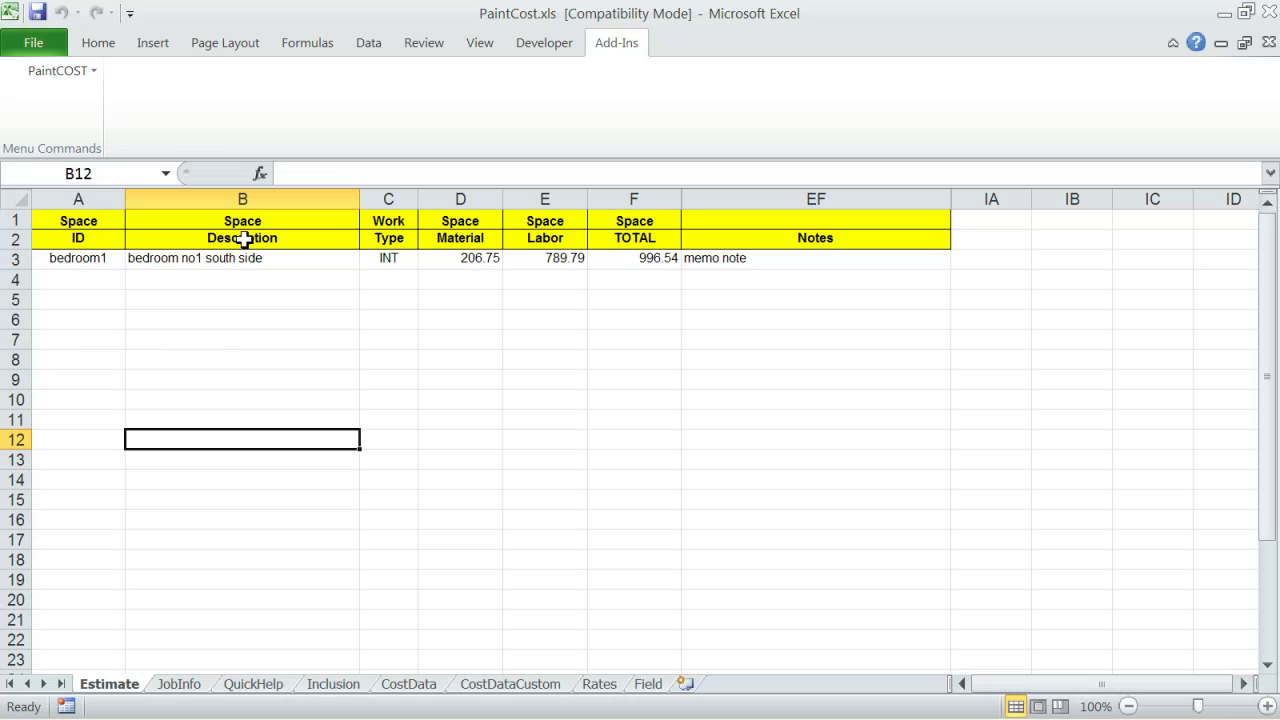
Start a new interior space with ID "kitchen" and description "Kitchen".
left_click(55, 71)
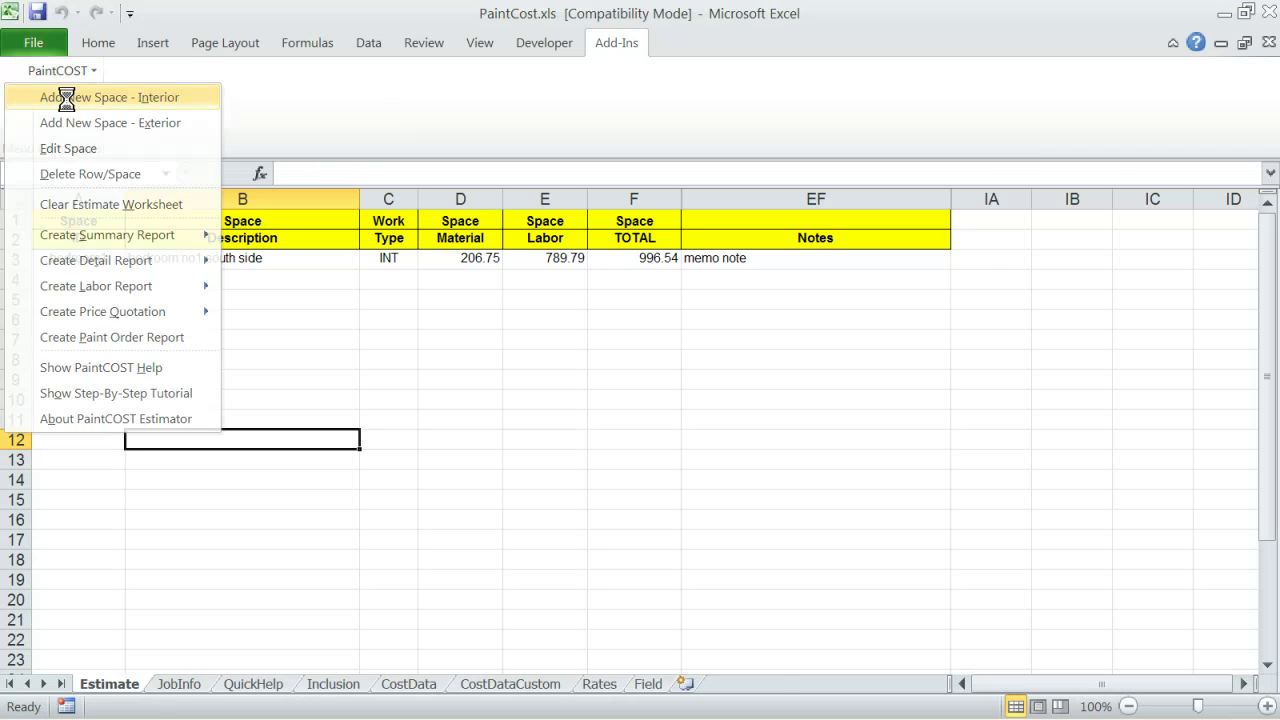
left_click(65, 97)
type("kitchen")
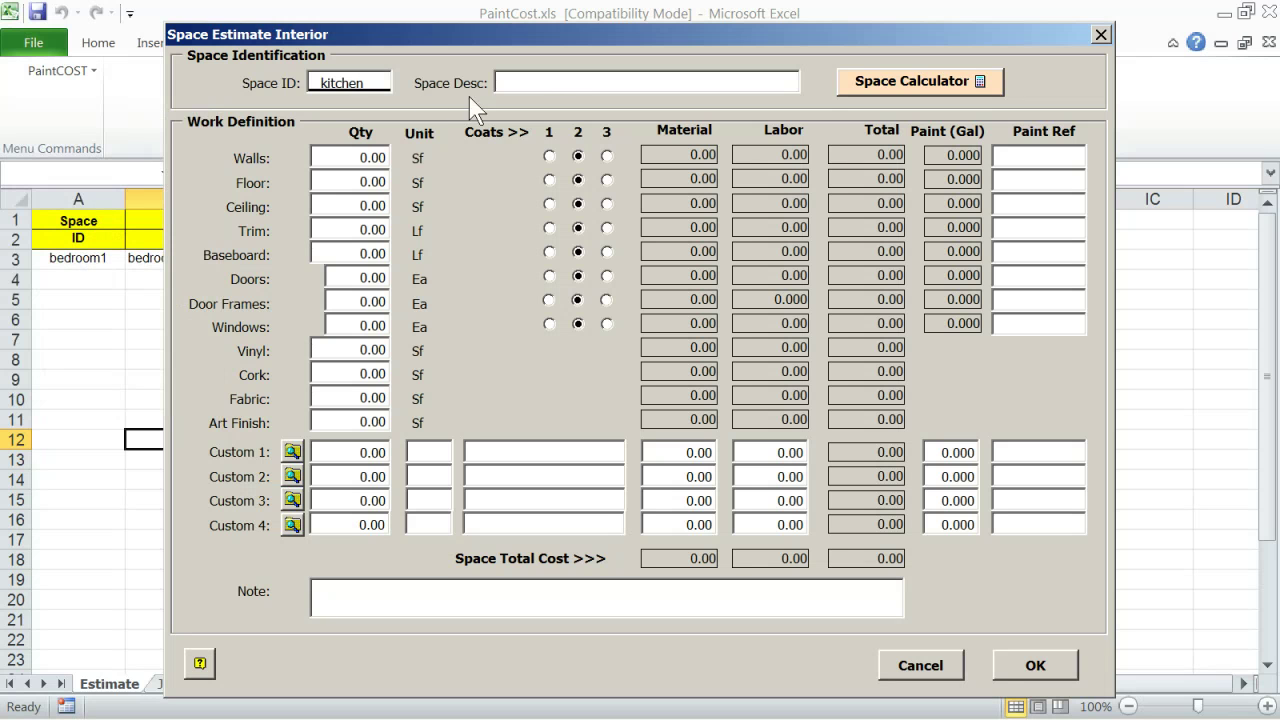
left_click(529, 88)
type("Kitchen")
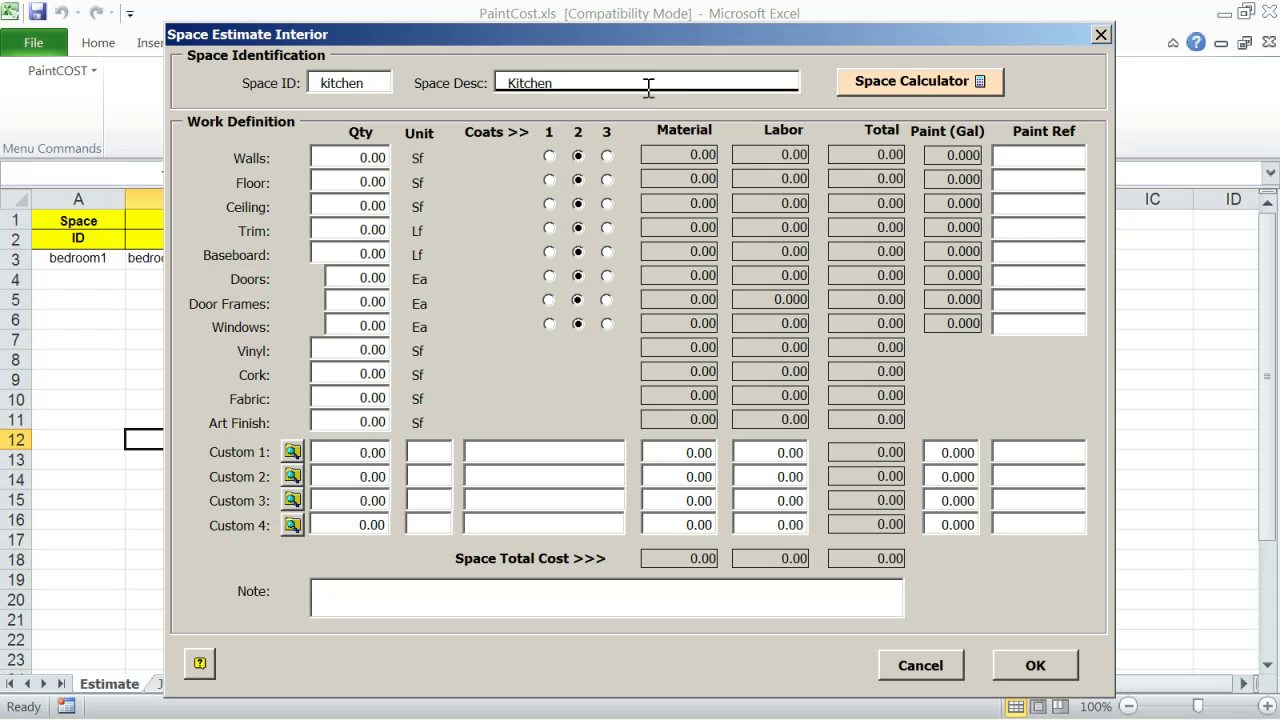
Calculate the kitchen's areas in the Space Calculator with length 16, width 13.50 and height 11.755, and apply them to the estimate.
left_click(852, 90)
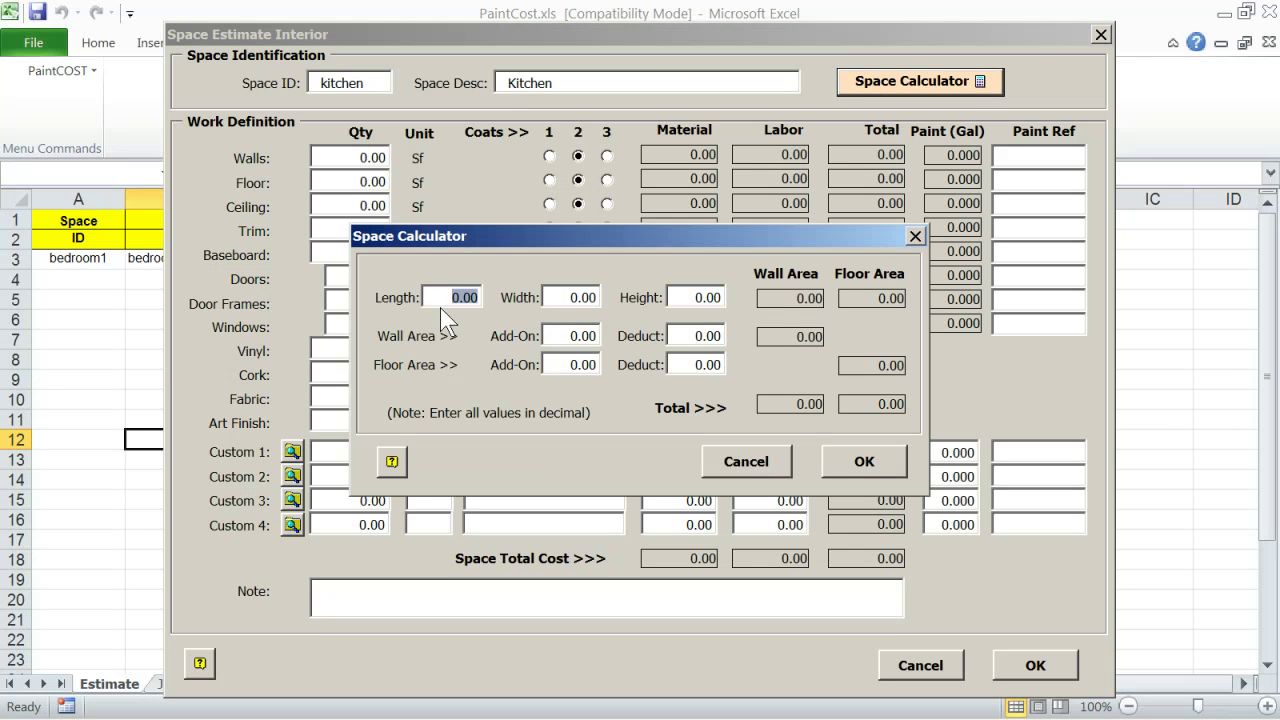
type("16")
left_click(549, 301)
type("13.50")
left_click(679, 301)
type("1")
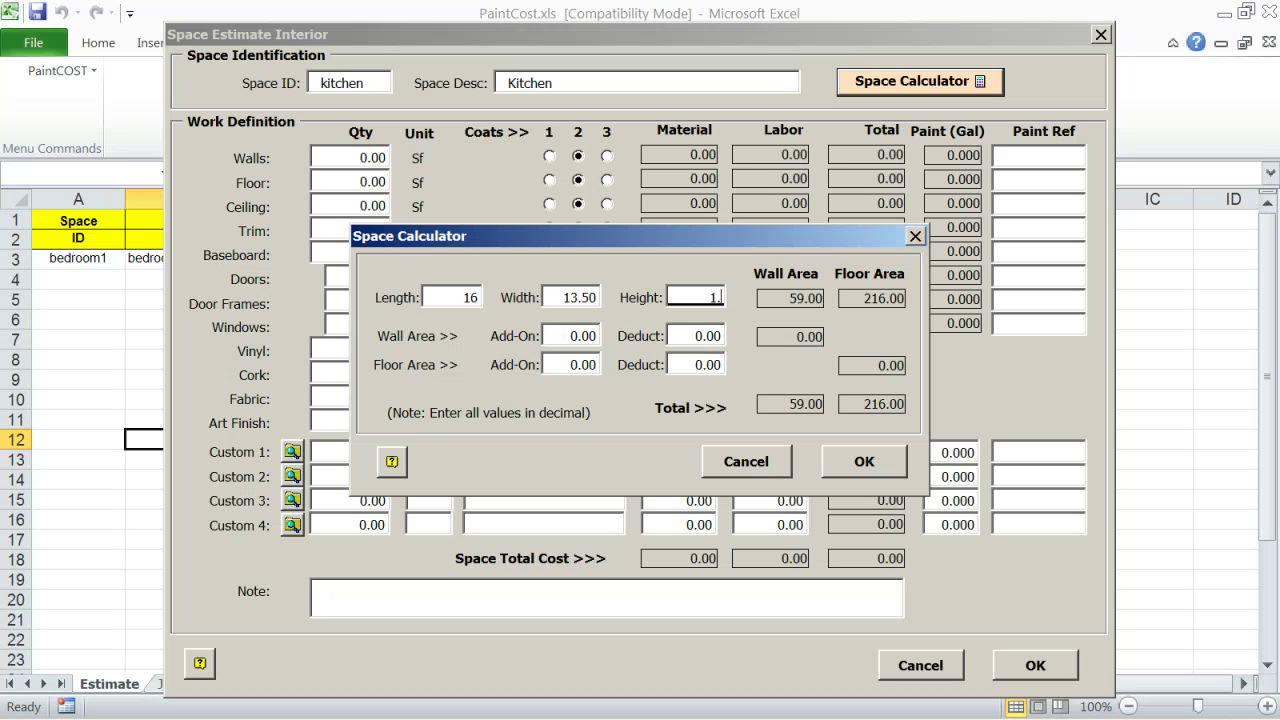
type("1.755")
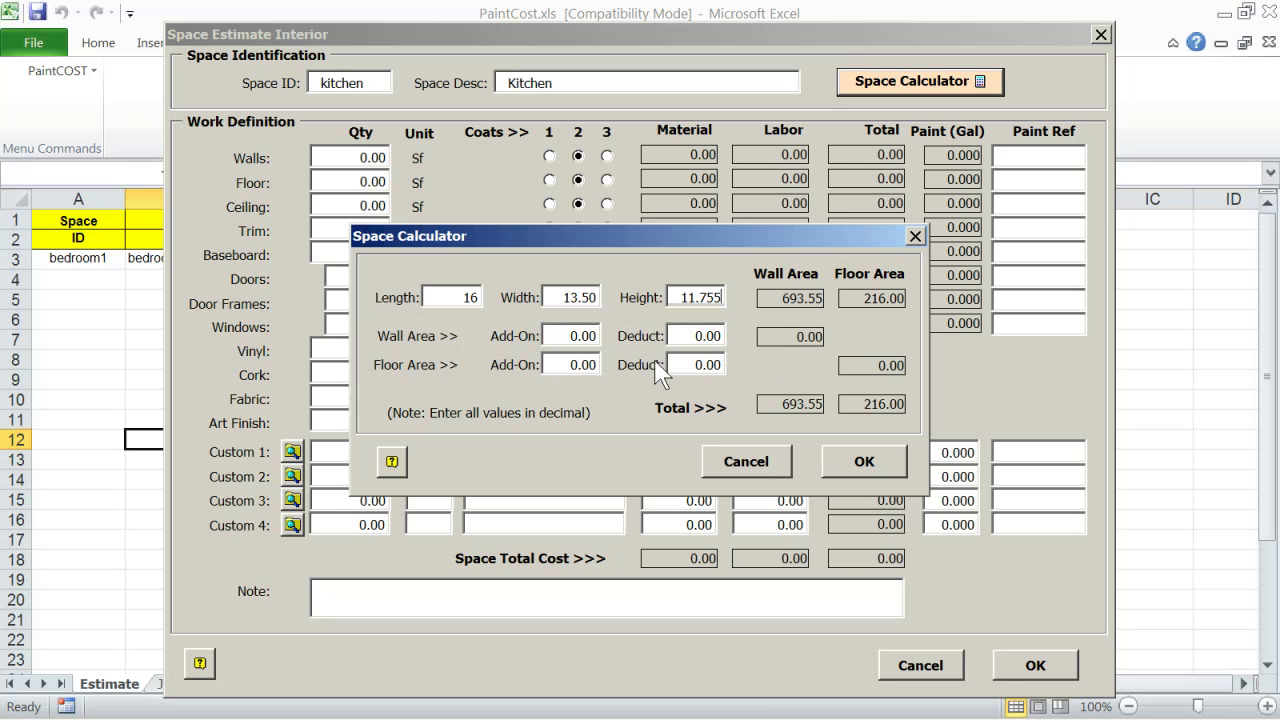
left_click(870, 464)
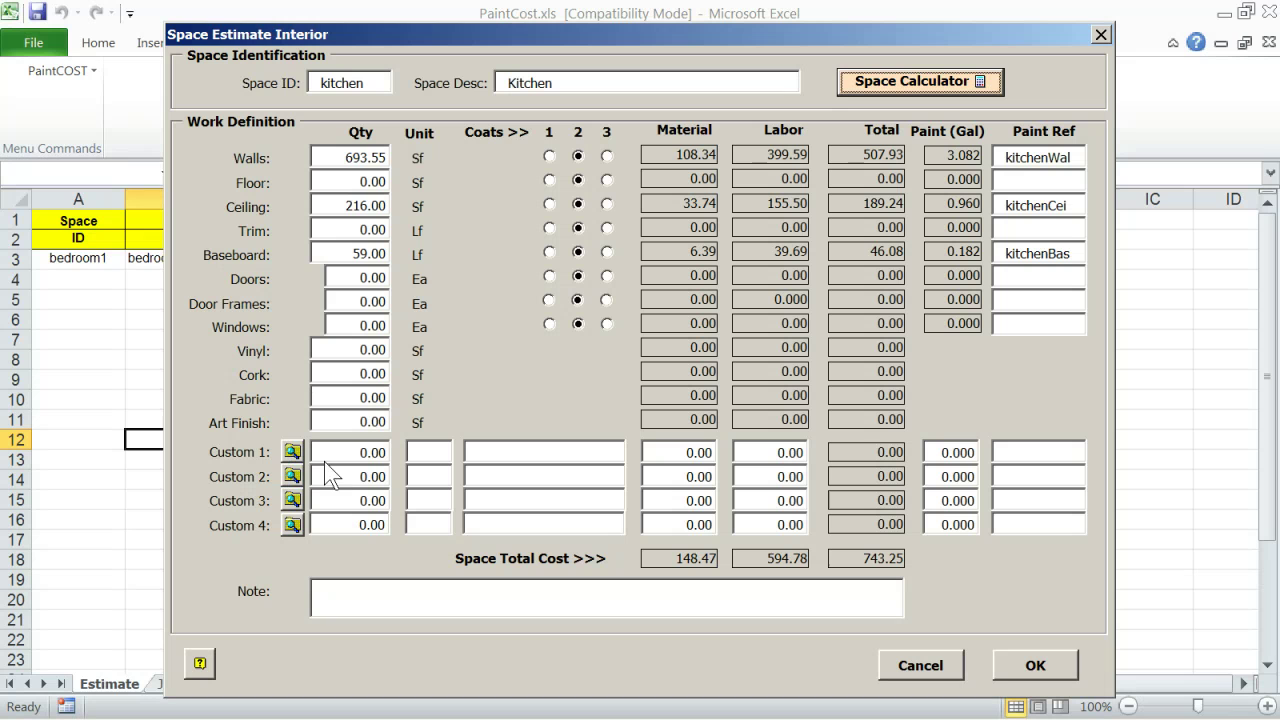
Add the note "kitchen notes" to the kitchen space and transfer its estimate to the Estimate worksheet.
left_click(355, 597)
type("k")
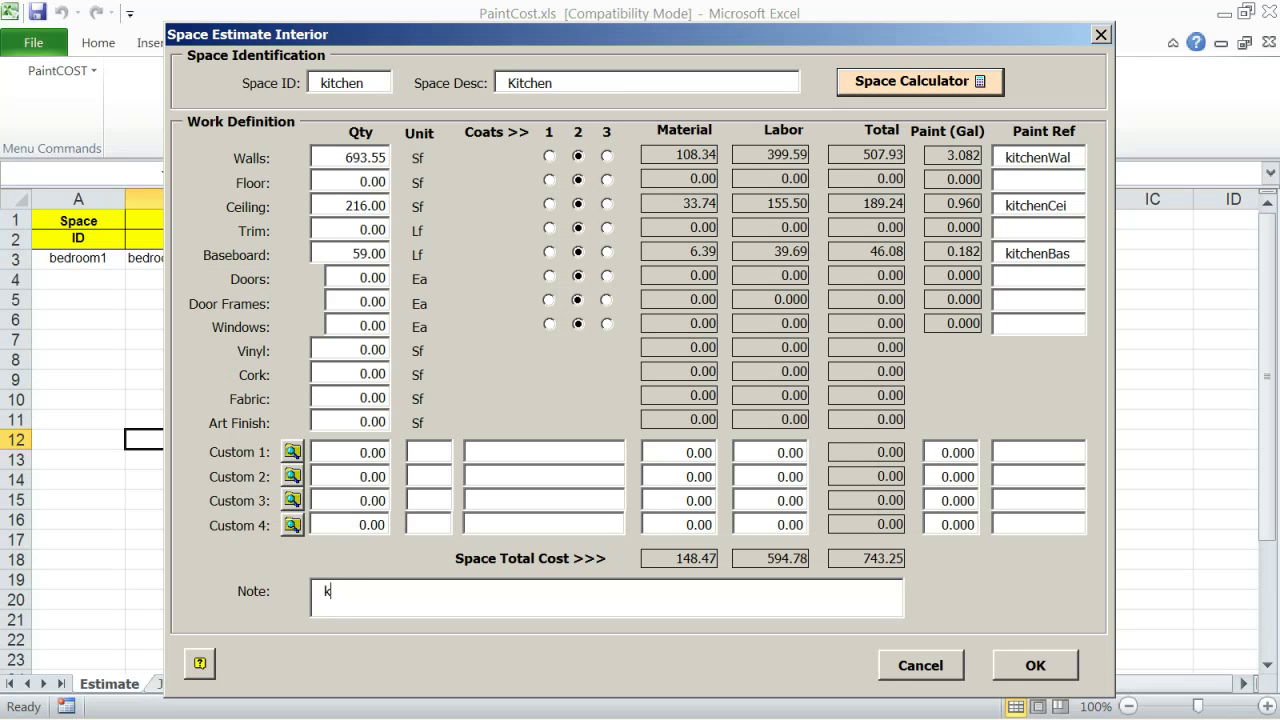
type("itchen notes")
left_click(1040, 665)
left_click(790, 478)
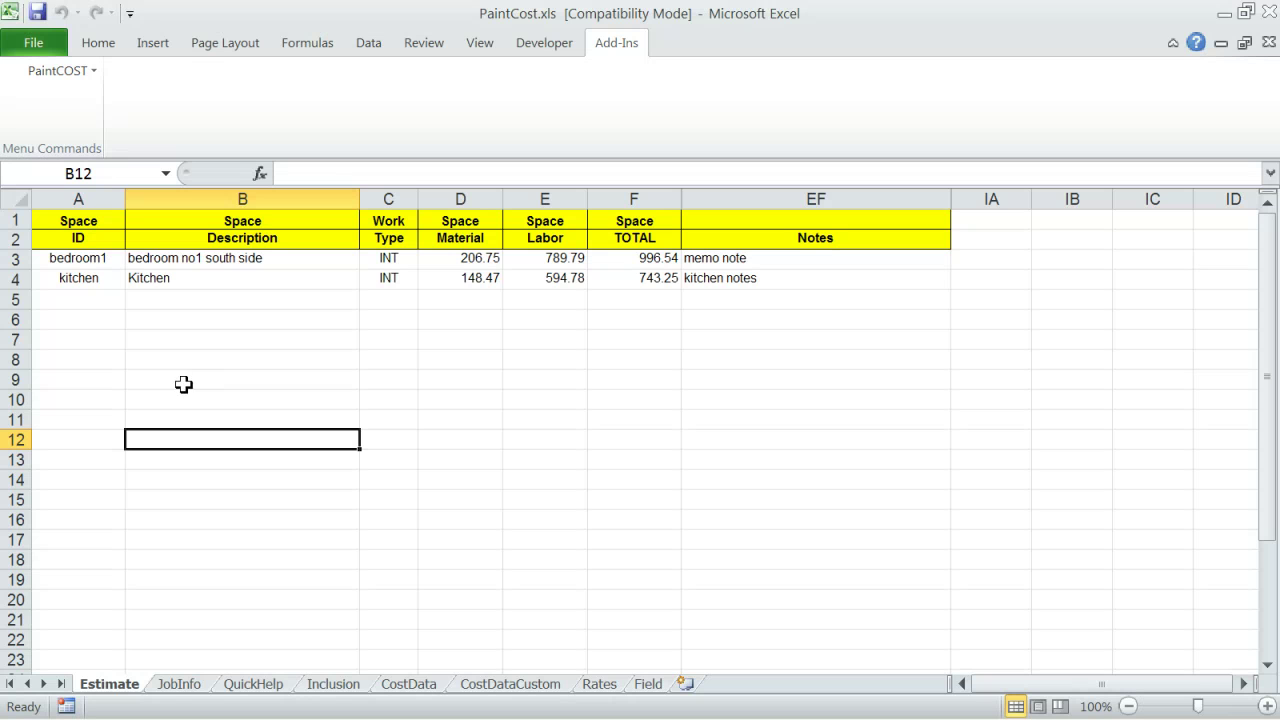
Edit the kitchen space on the Estimate worksheet to include a trim quantity of 25 with 1 coat, and save the changes.
left_click(185, 283)
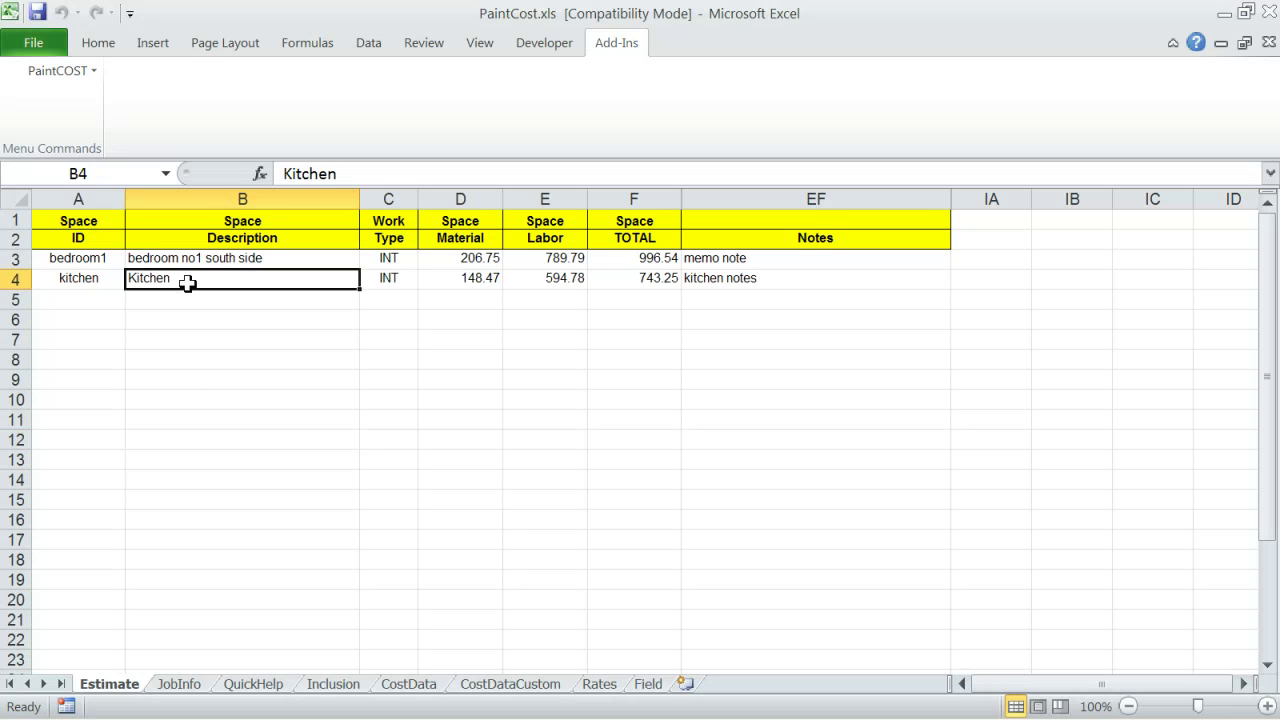
left_click(42, 72)
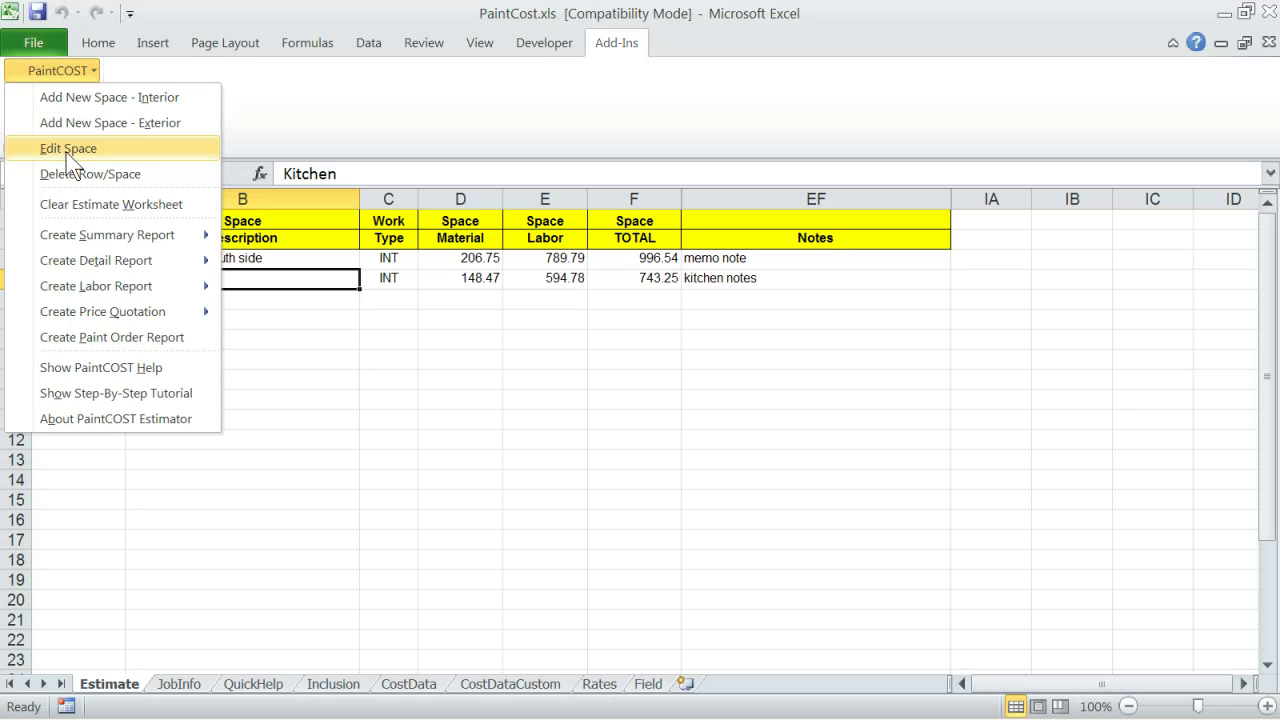
left_click(66, 150)
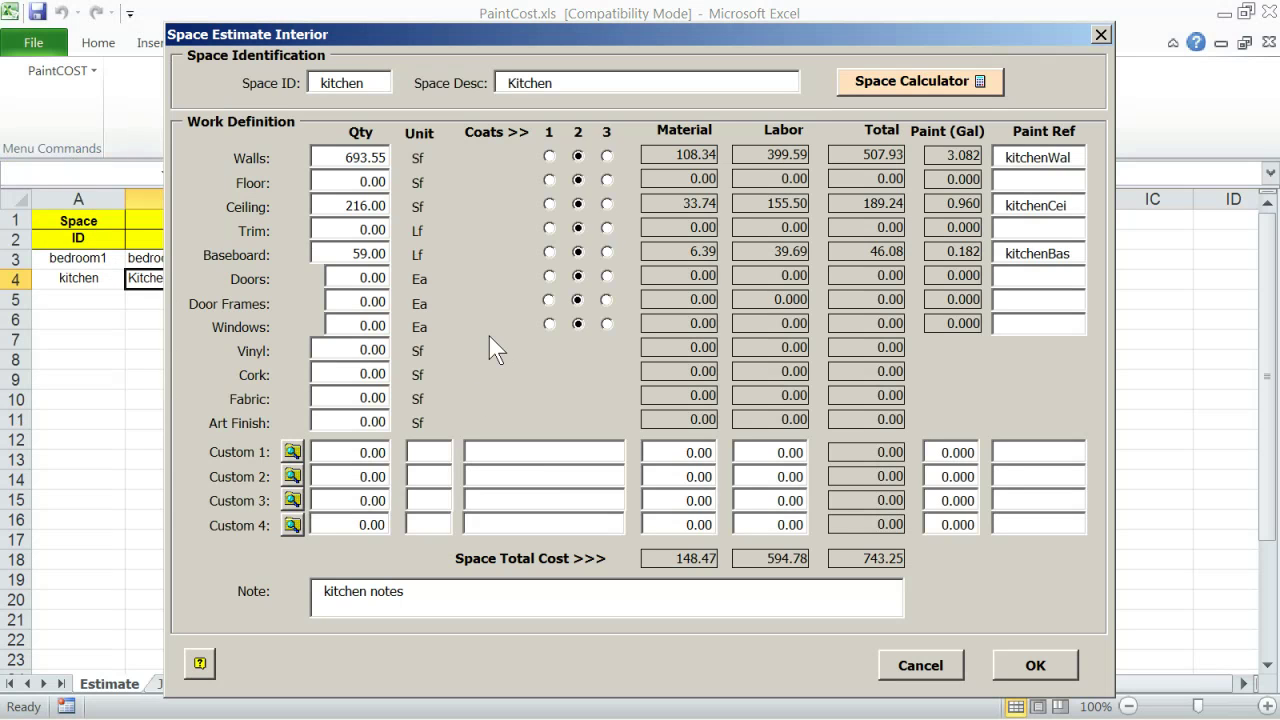
left_click(325, 232)
type("25")
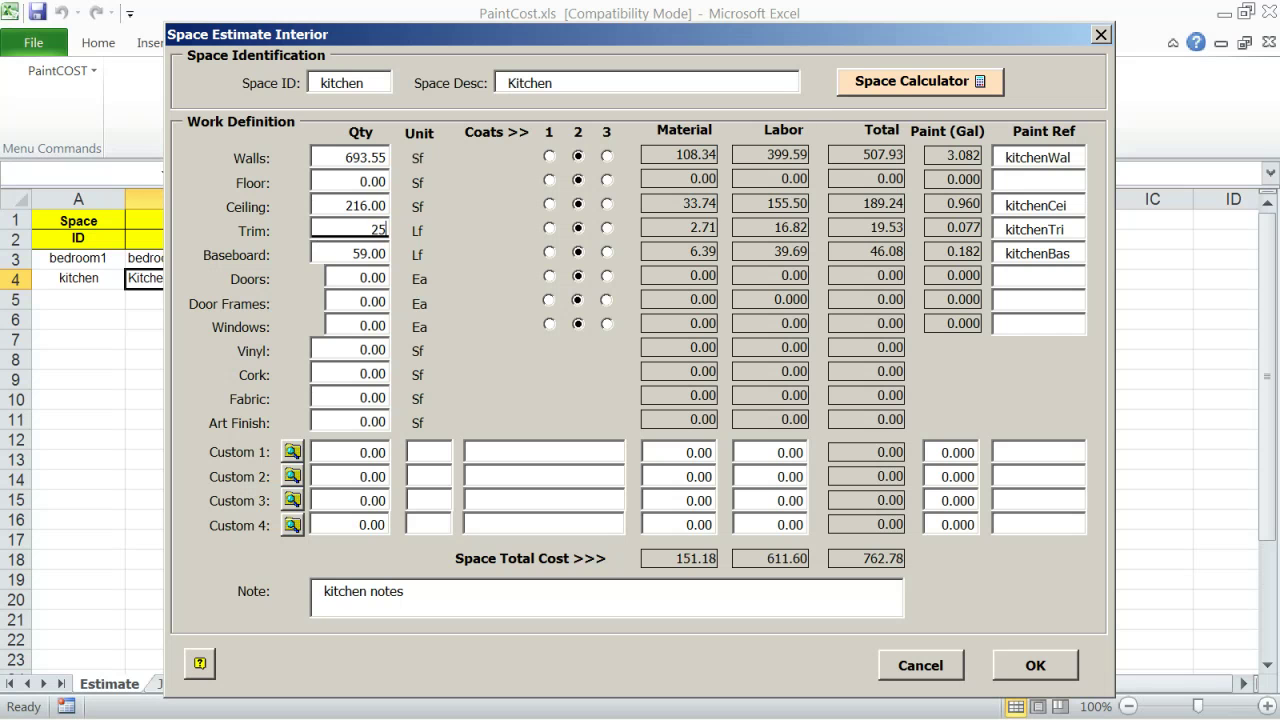
left_click(550, 227)
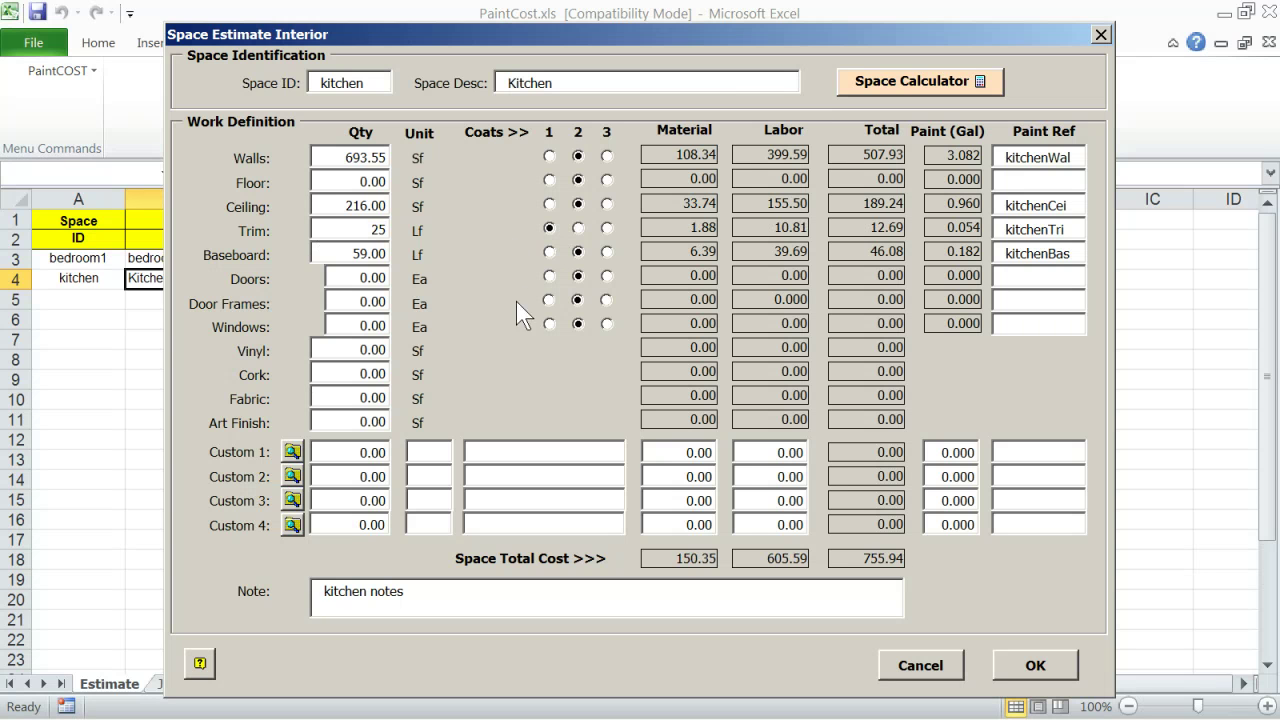
left_click(1034, 668)
left_click(808, 484)
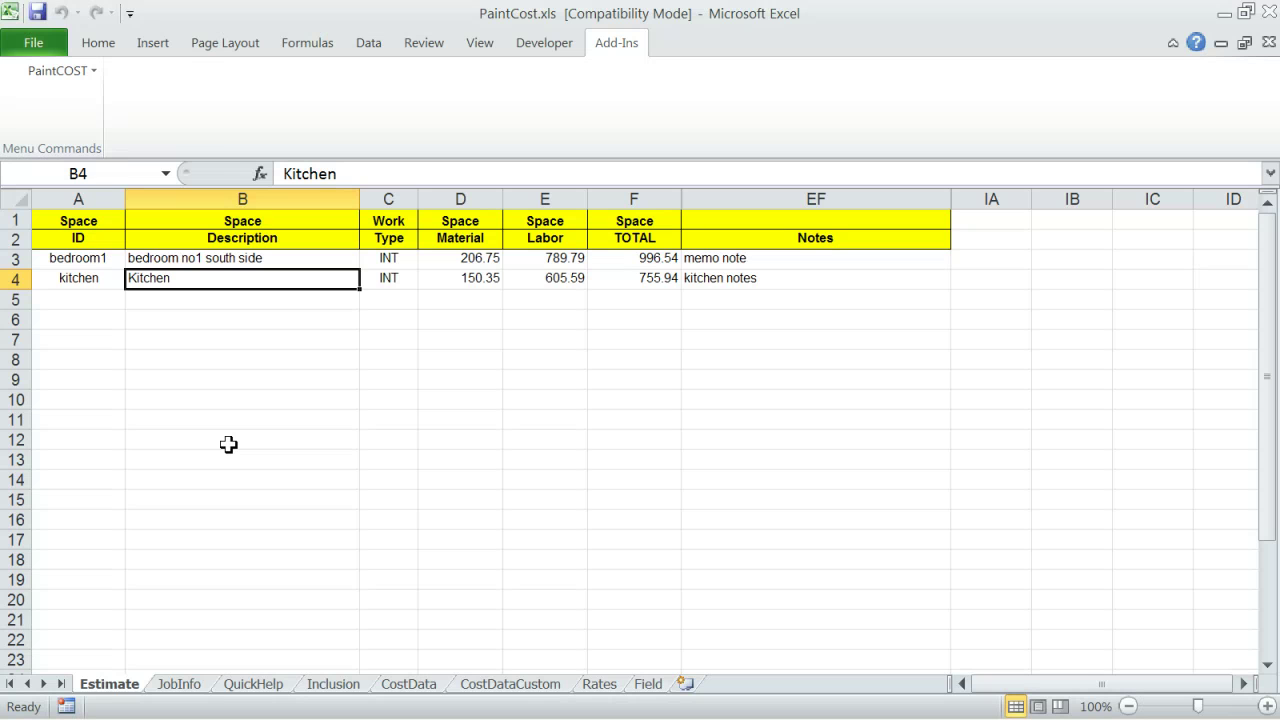
Create the Space Itemized Scope detail report from the estimate in a new workbook.
left_click(60, 70)
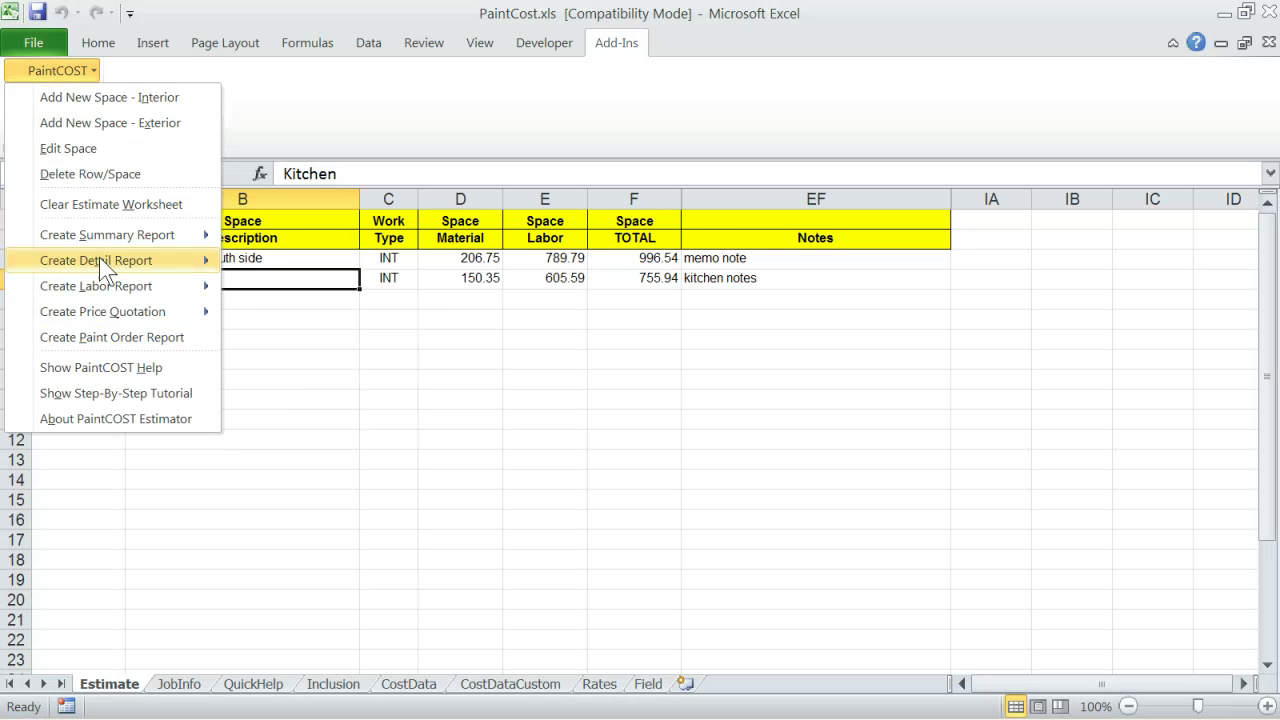
mouse_move(106, 270)
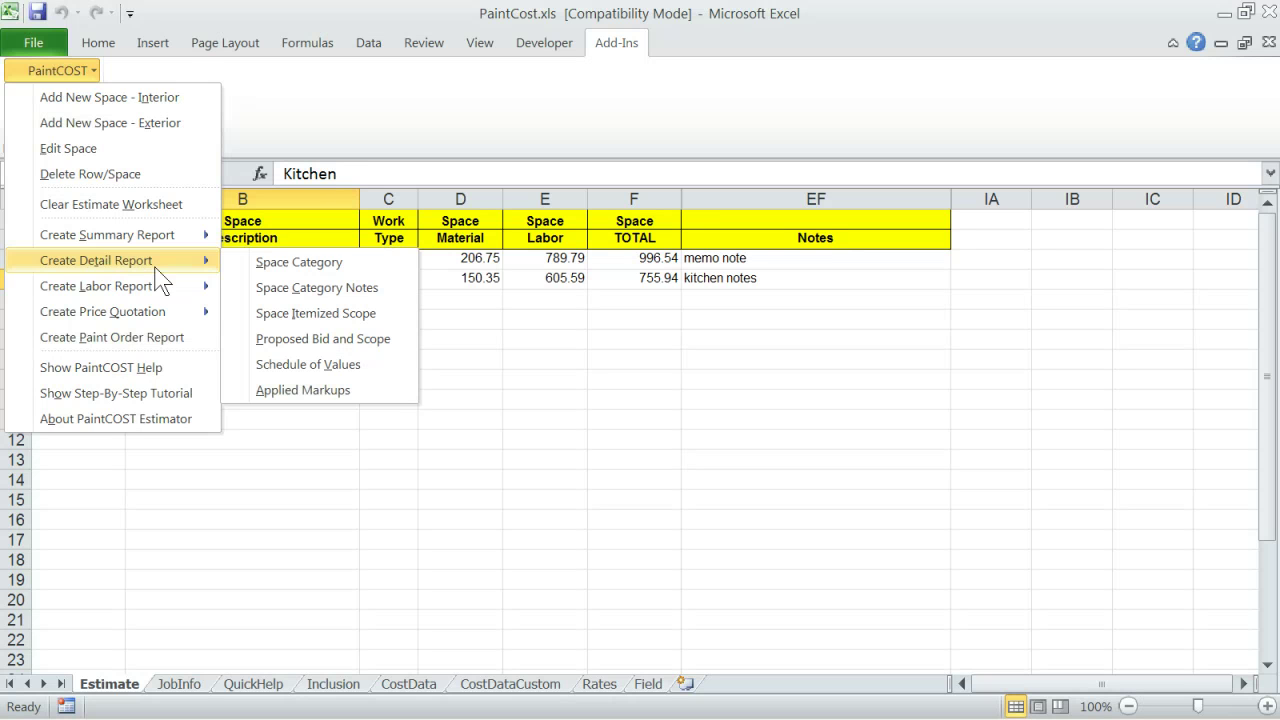
left_click(293, 312)
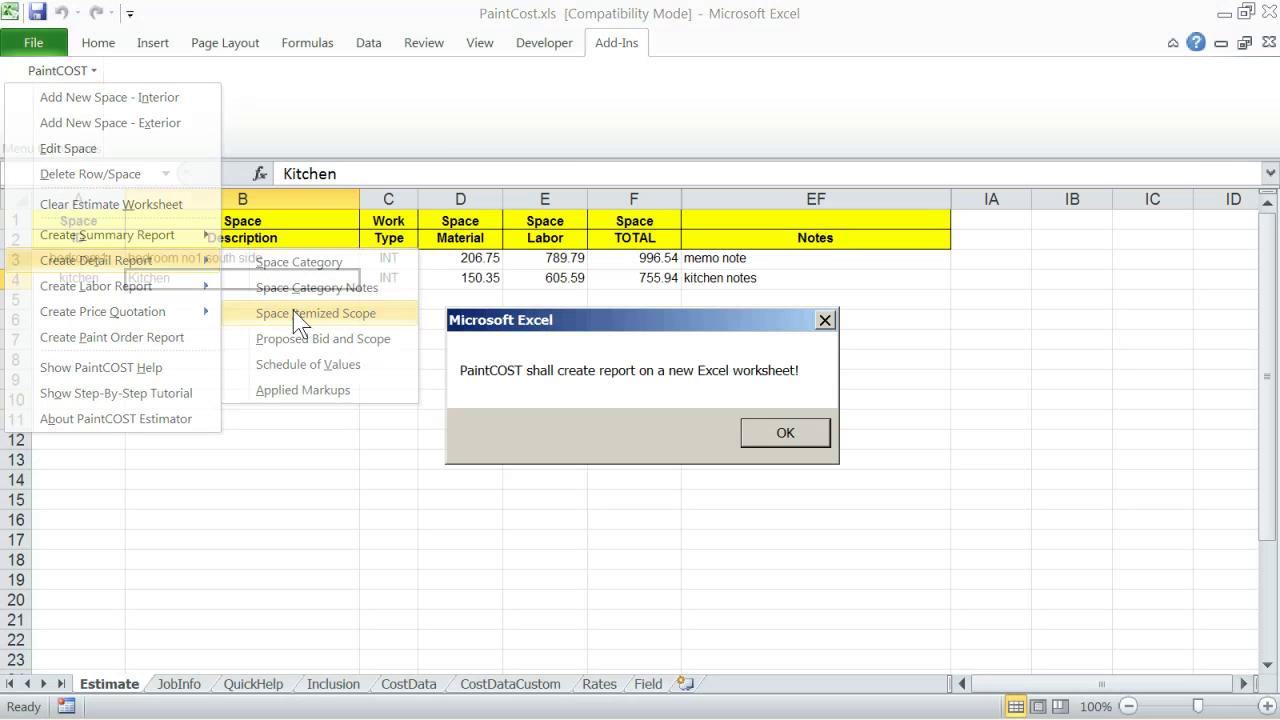
left_click(786, 433)
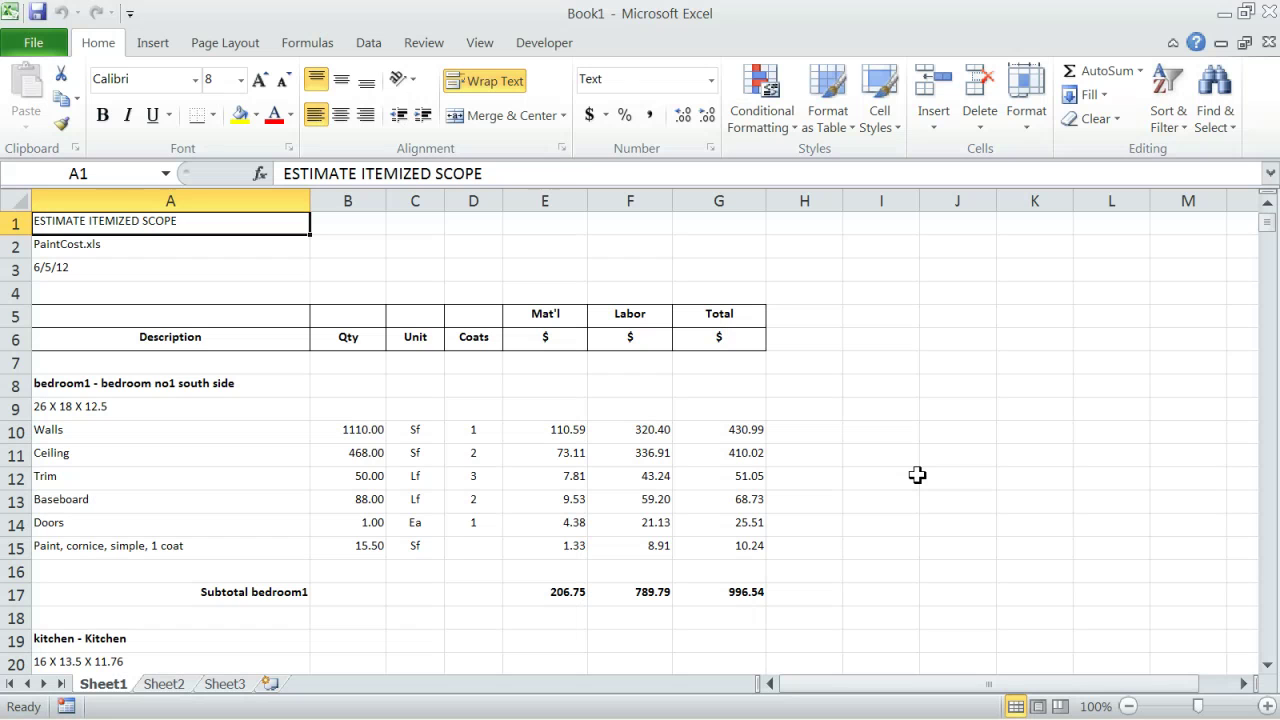
left_click(33, 42)
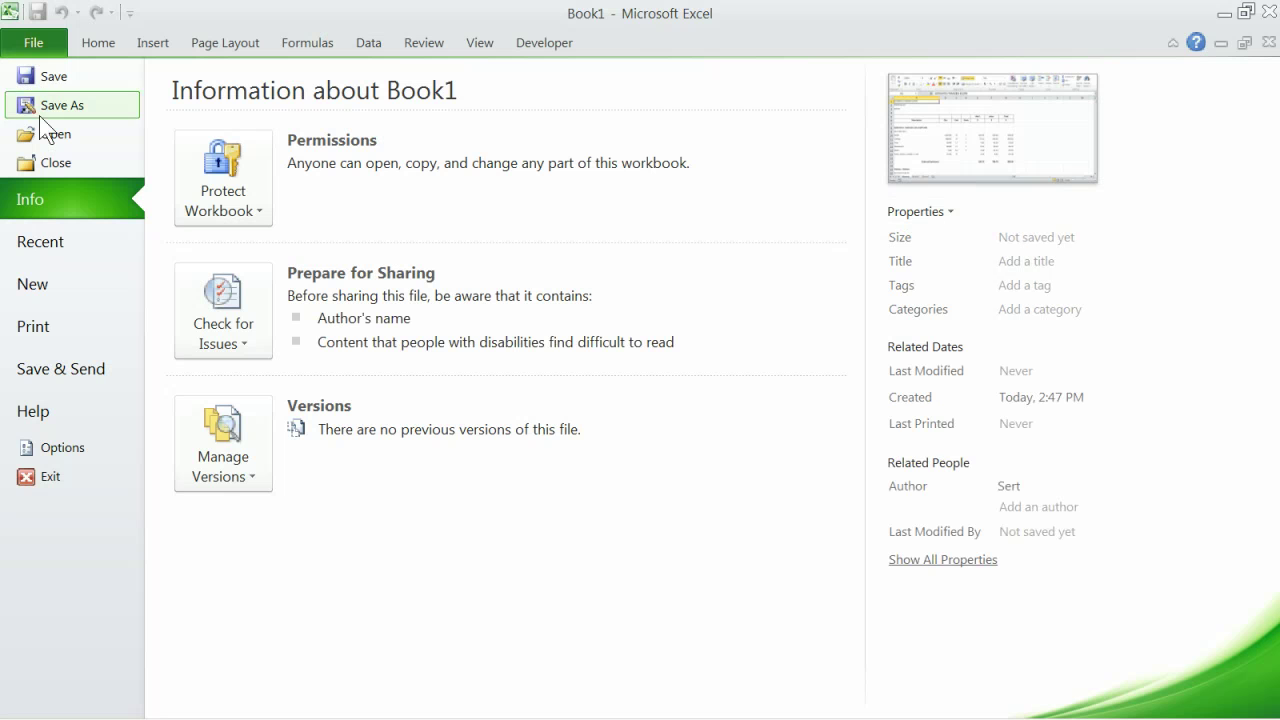
left_click(56, 106)
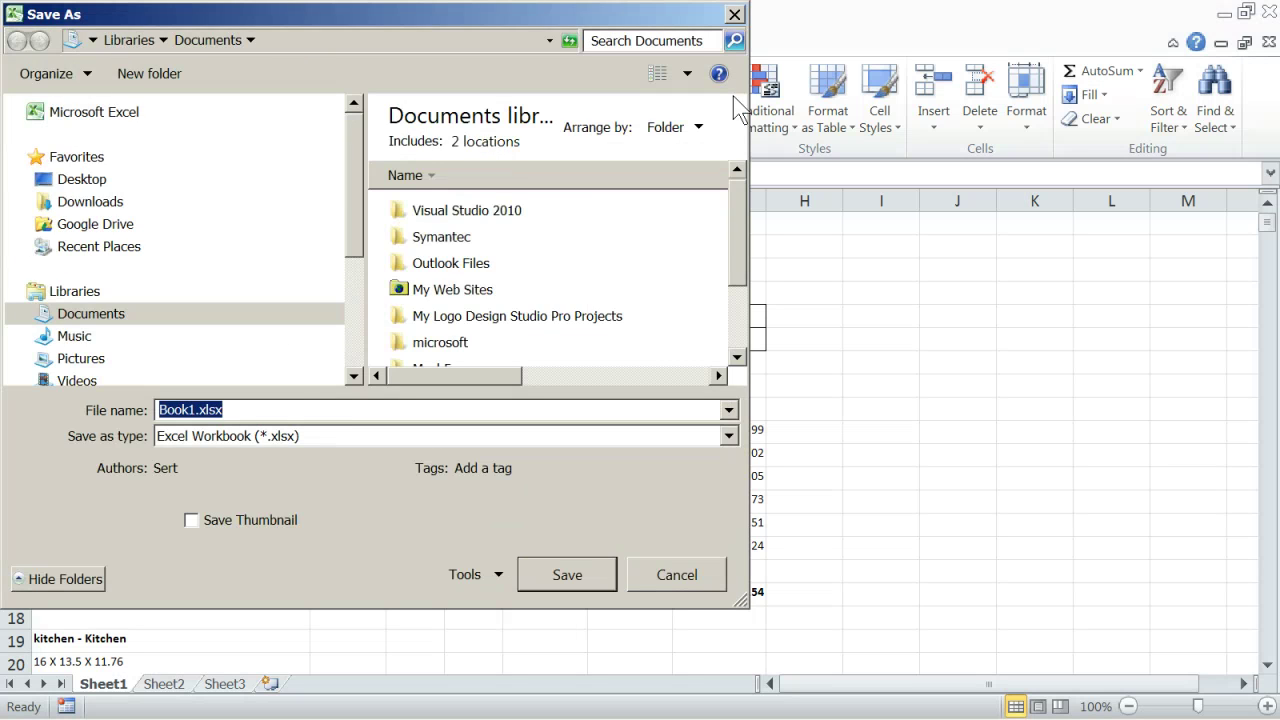
left_click(645, 573)
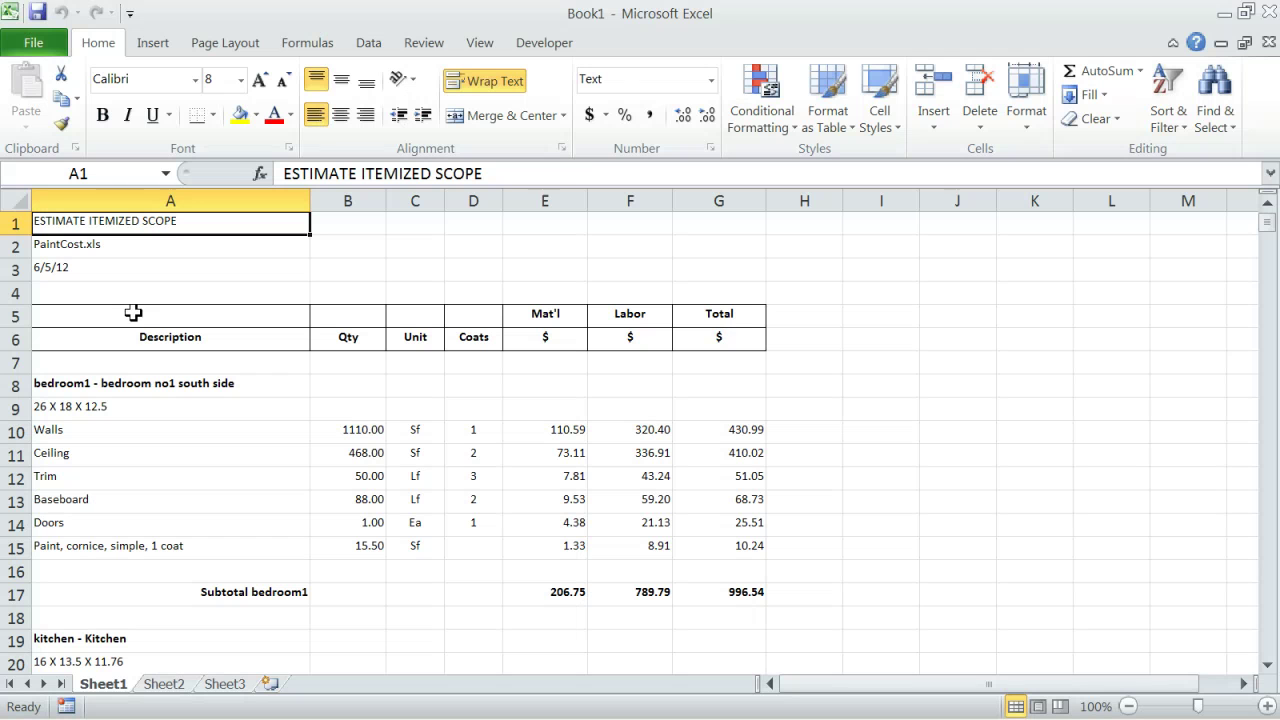
Close the itemized scope report workbook without saving it.
left_click(1271, 43)
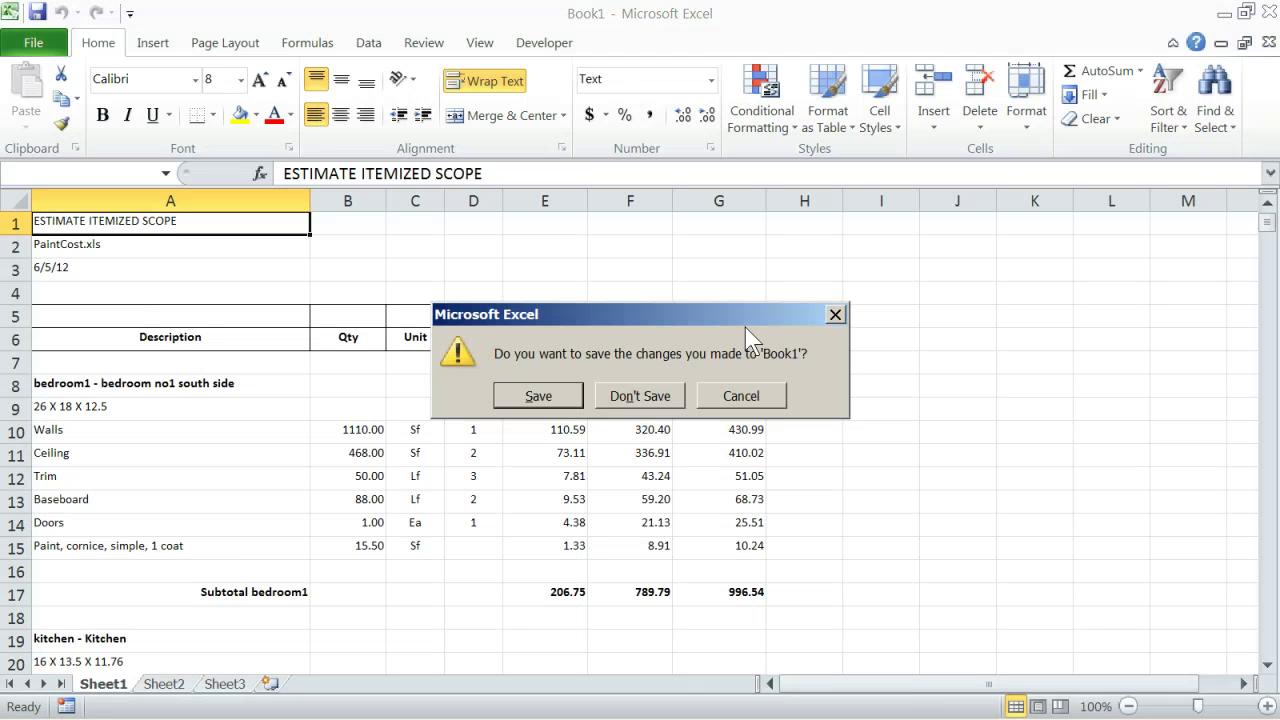
left_click(613, 393)
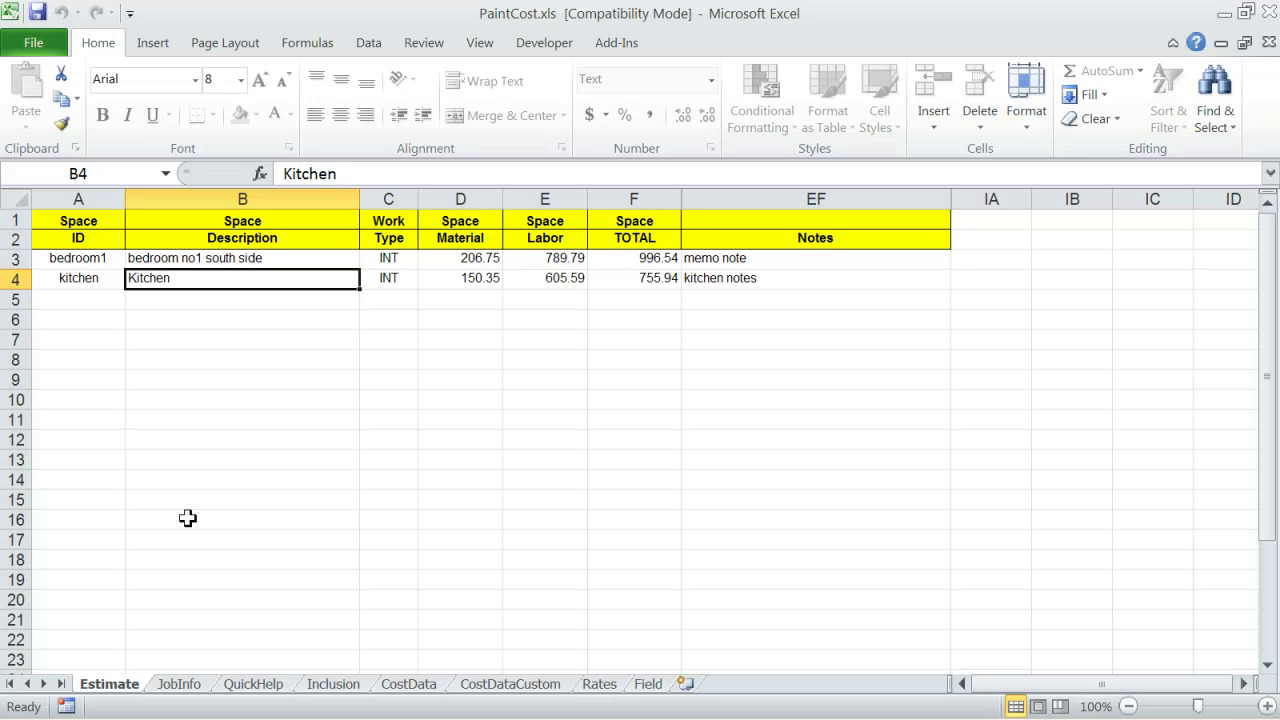
Create the Proposed Bid and Scope detail report from the estimate in a new workbook.
left_click(613, 46)
left_click(44, 70)
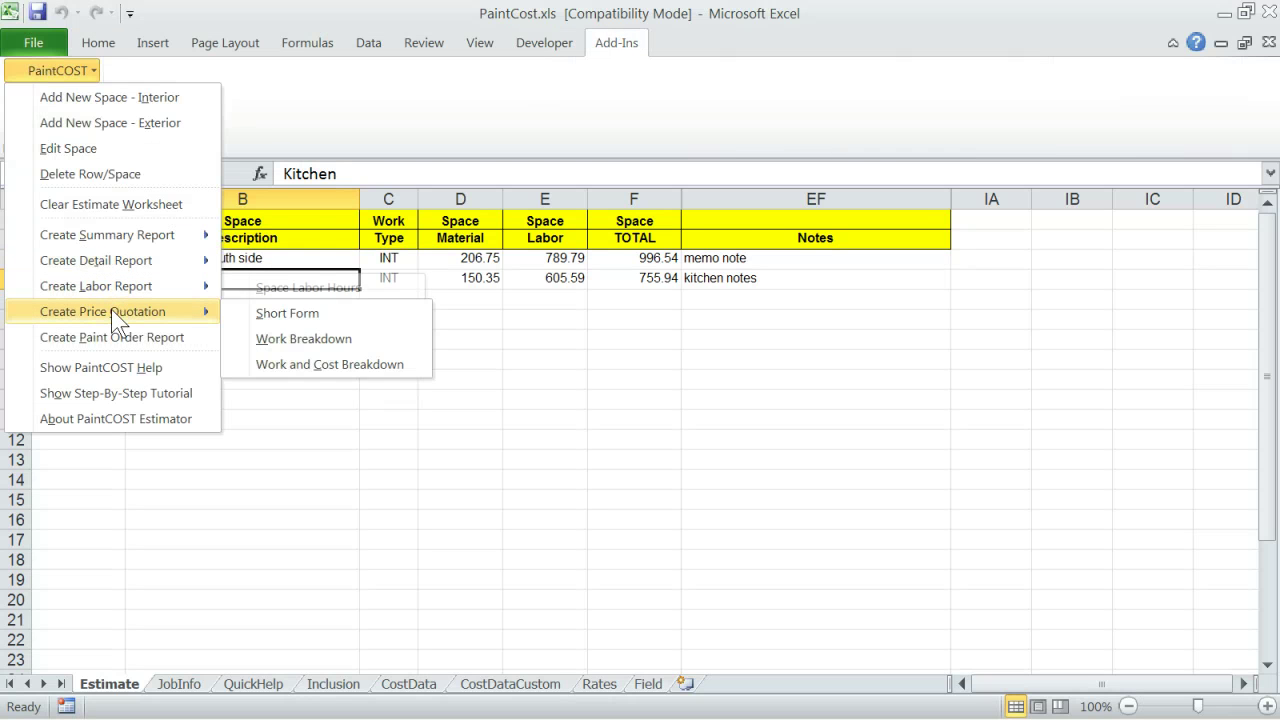
mouse_move(109, 256)
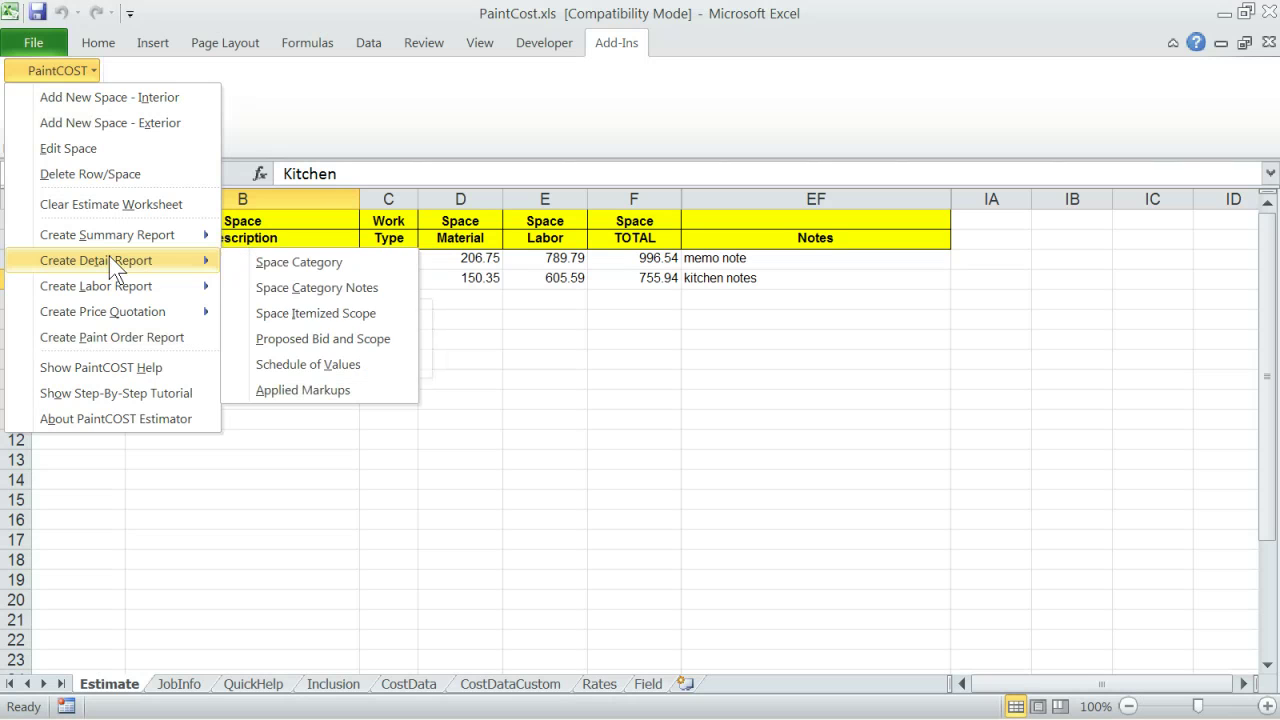
left_click(288, 338)
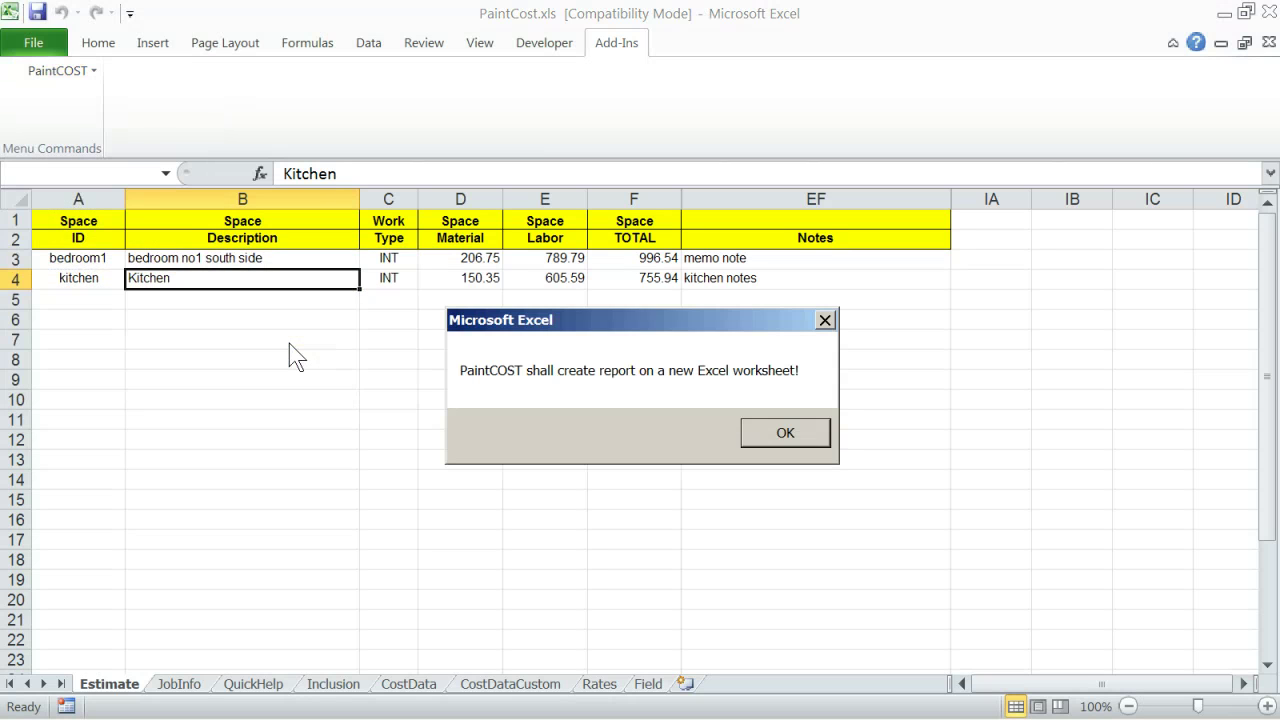
left_click(786, 434)
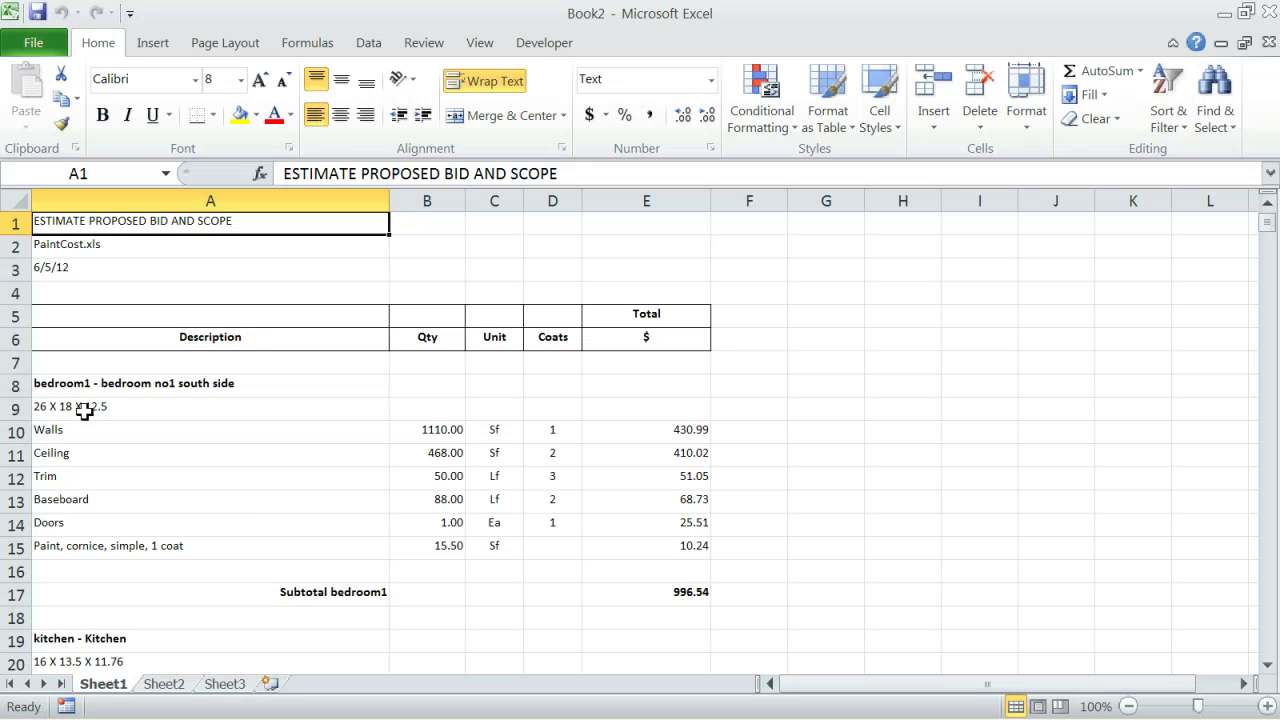
Review the proposed bid and scope report through to the estimate total, and close its workbook without saving.
scroll(127, 410, "down", 1)
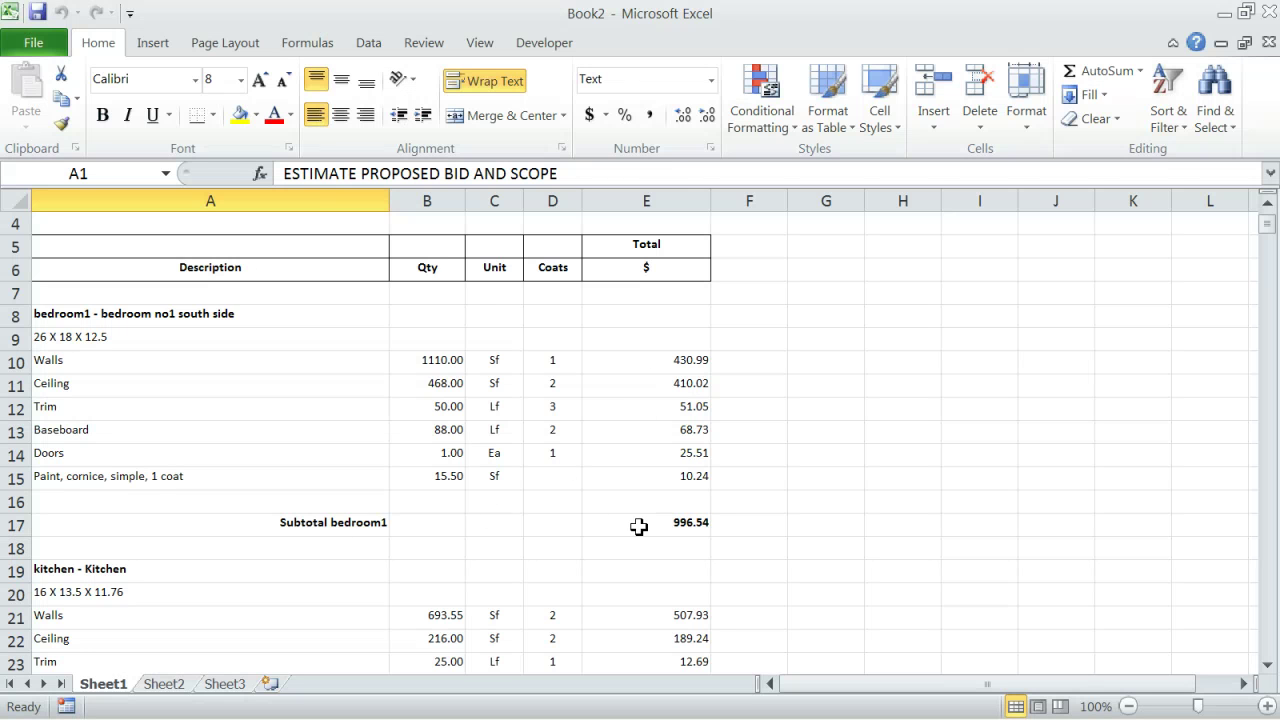
scroll(639, 527, "down", 4)
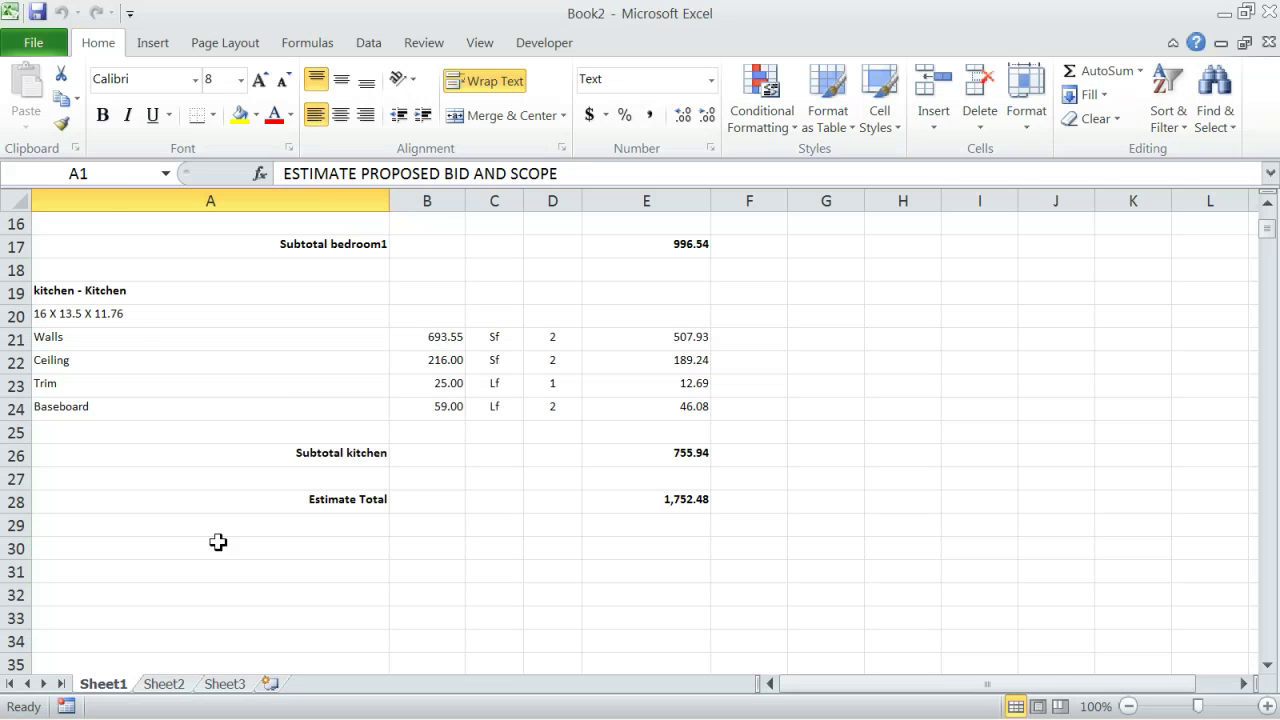
scroll(200, 545, "up", 4)
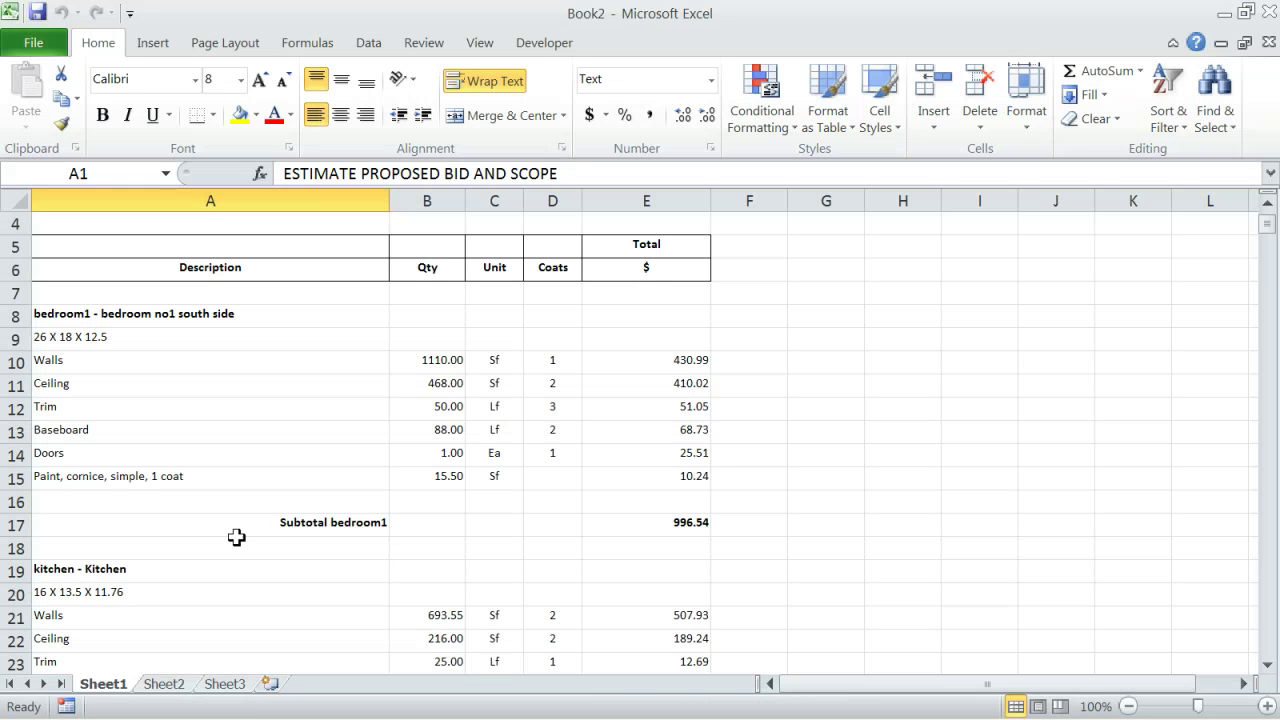
scroll(155, 567, "down", 1)
scroll(155, 567, "down", 1)
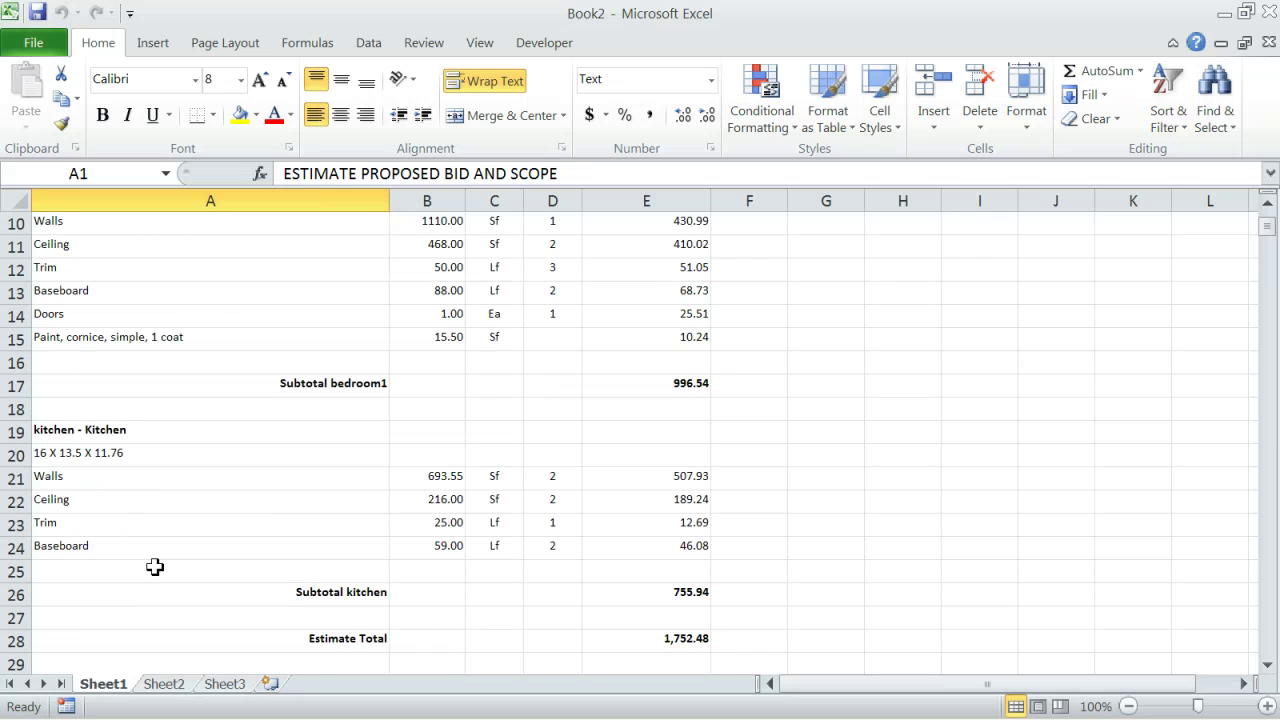
left_click(1268, 43)
left_click(637, 414)
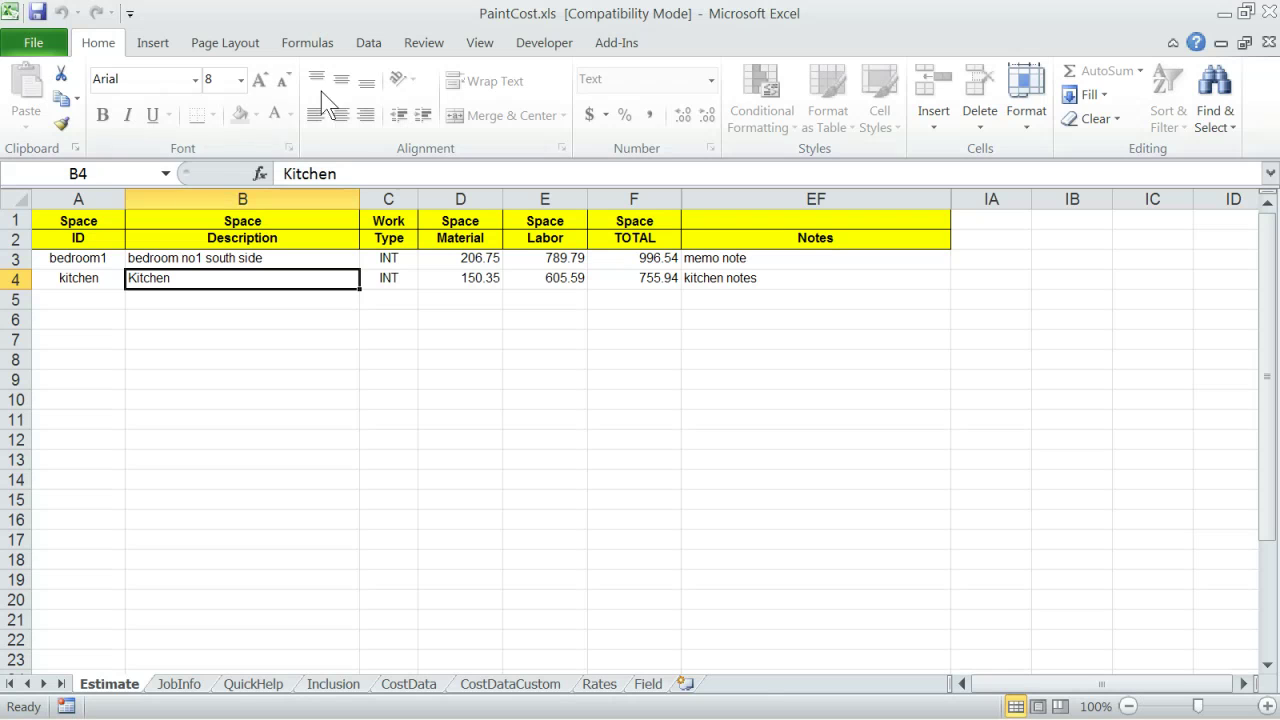
Create a Work and Cost Breakdown price quotation from the estimate in a new workbook.
left_click(612, 42)
left_click(52, 70)
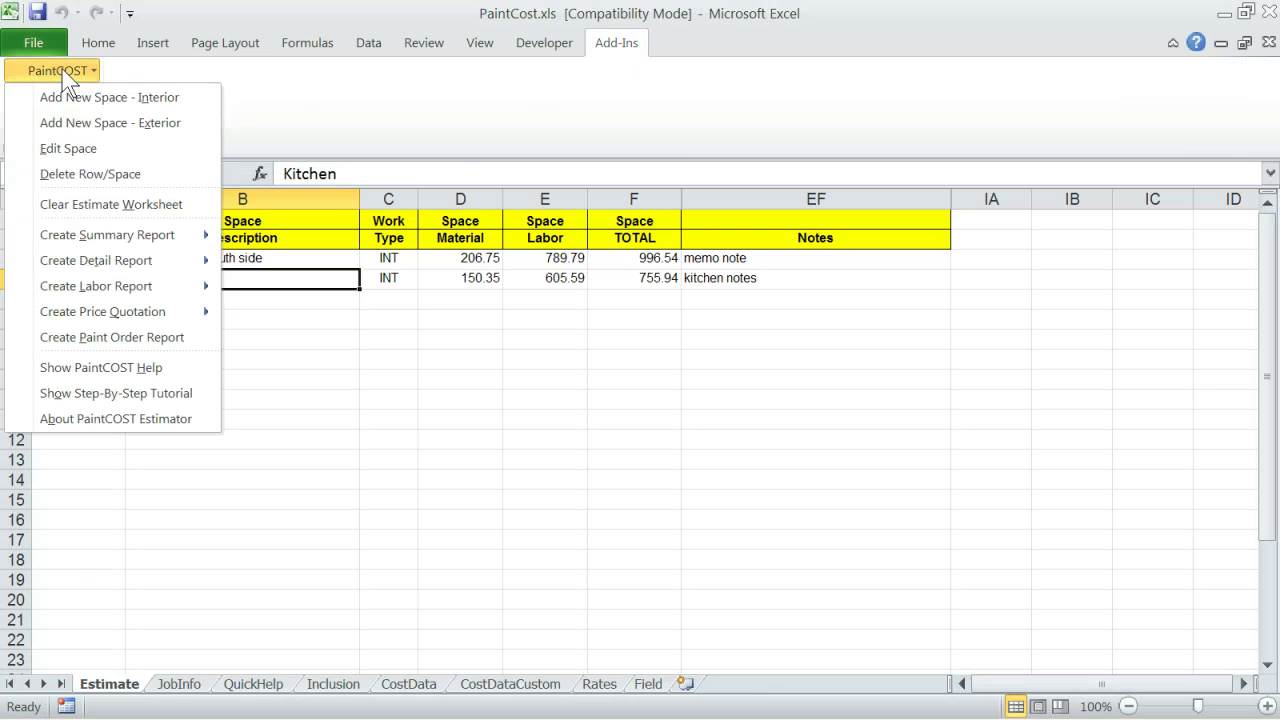
mouse_move(101, 313)
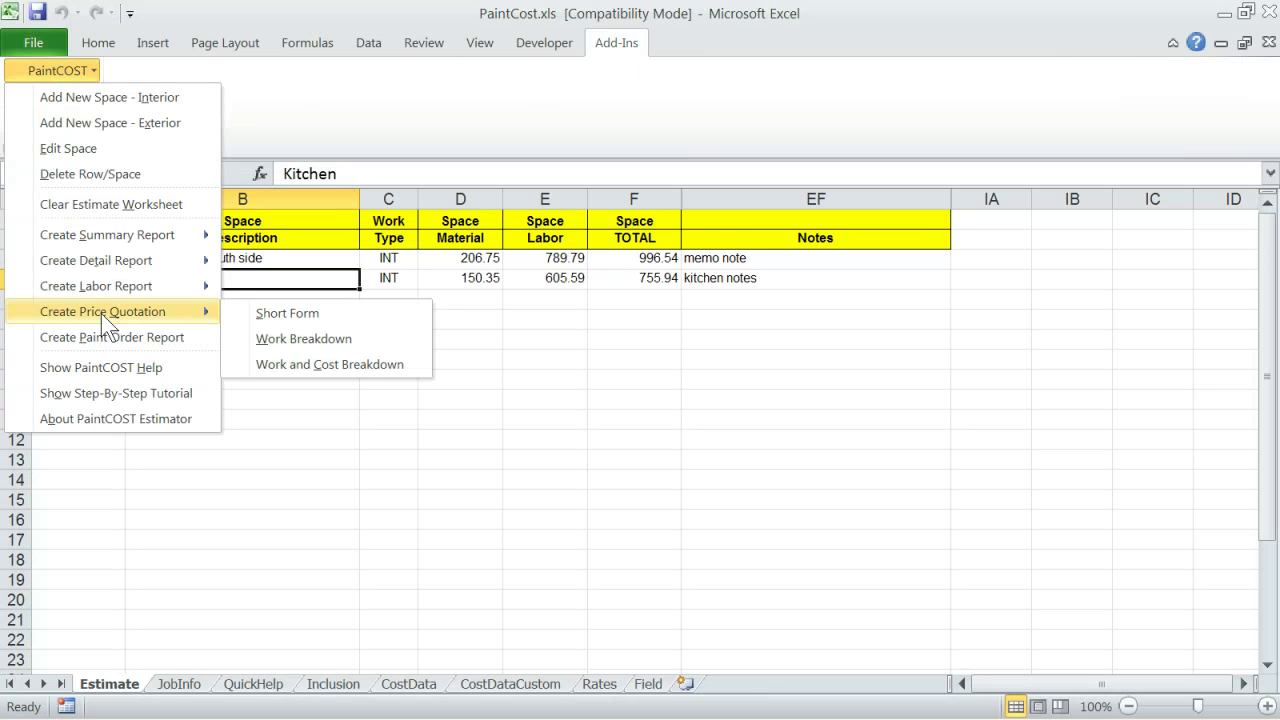
left_click(279, 360)
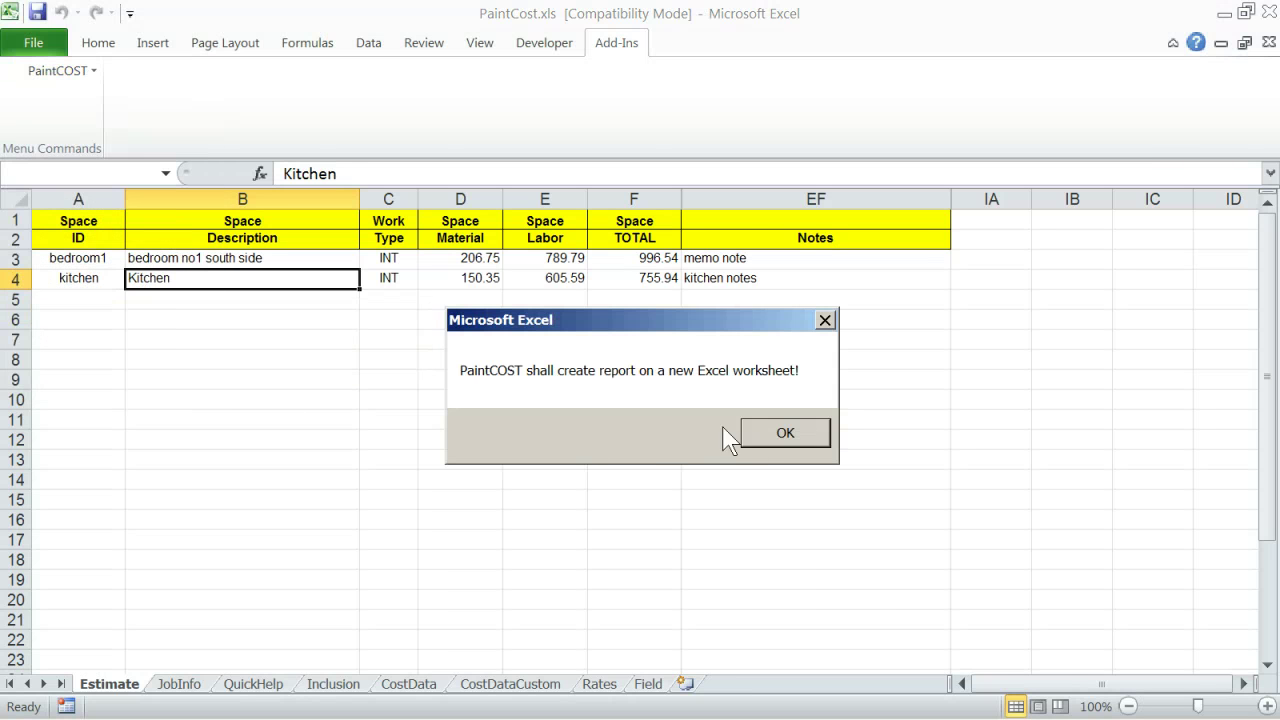
left_click(748, 434)
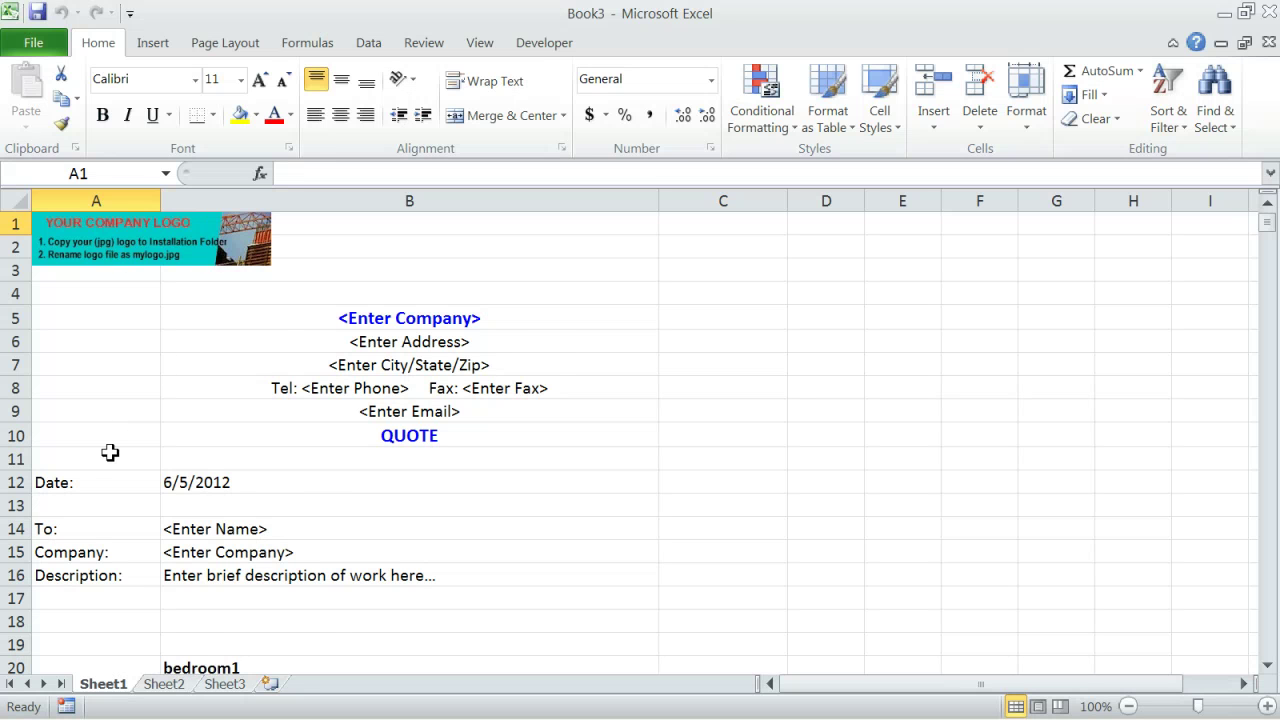
Examine the quotation from the company and client details through the space costs, inclusions and billing schedule to the signature lines.
scroll(110, 453, "down", 1)
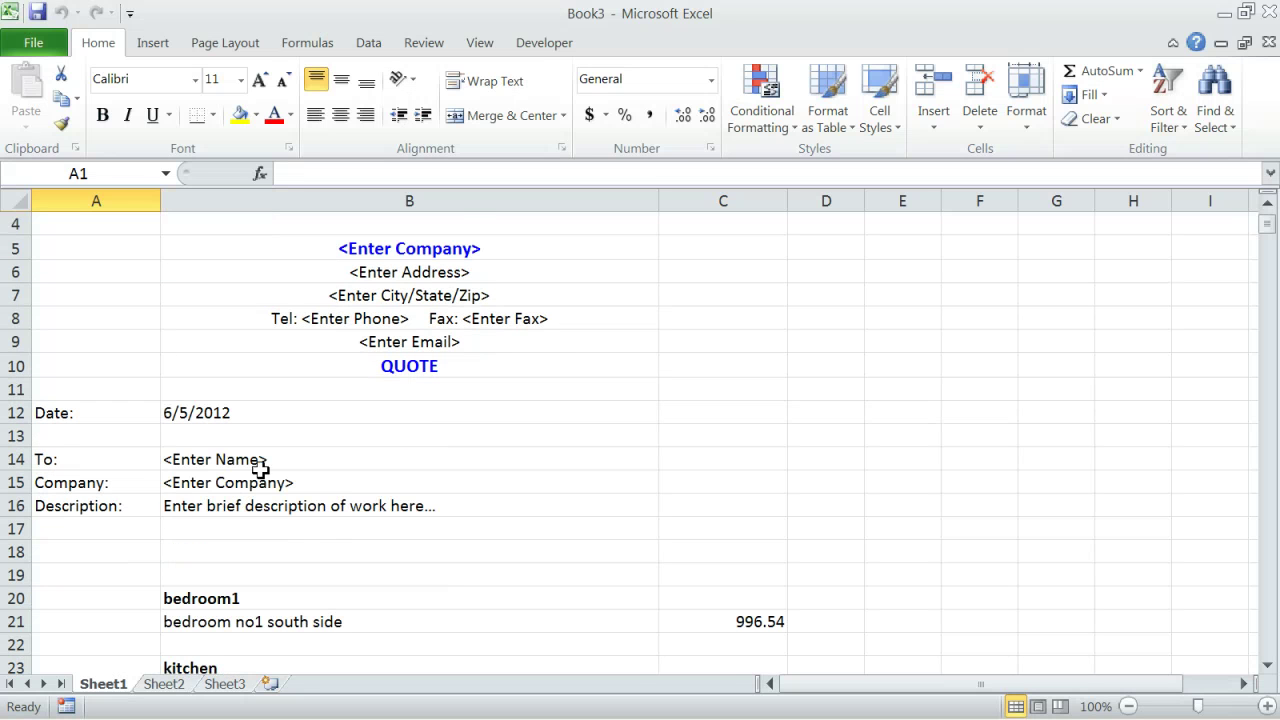
scroll(147, 526, "down", 1)
scroll(147, 526, "down", 1)
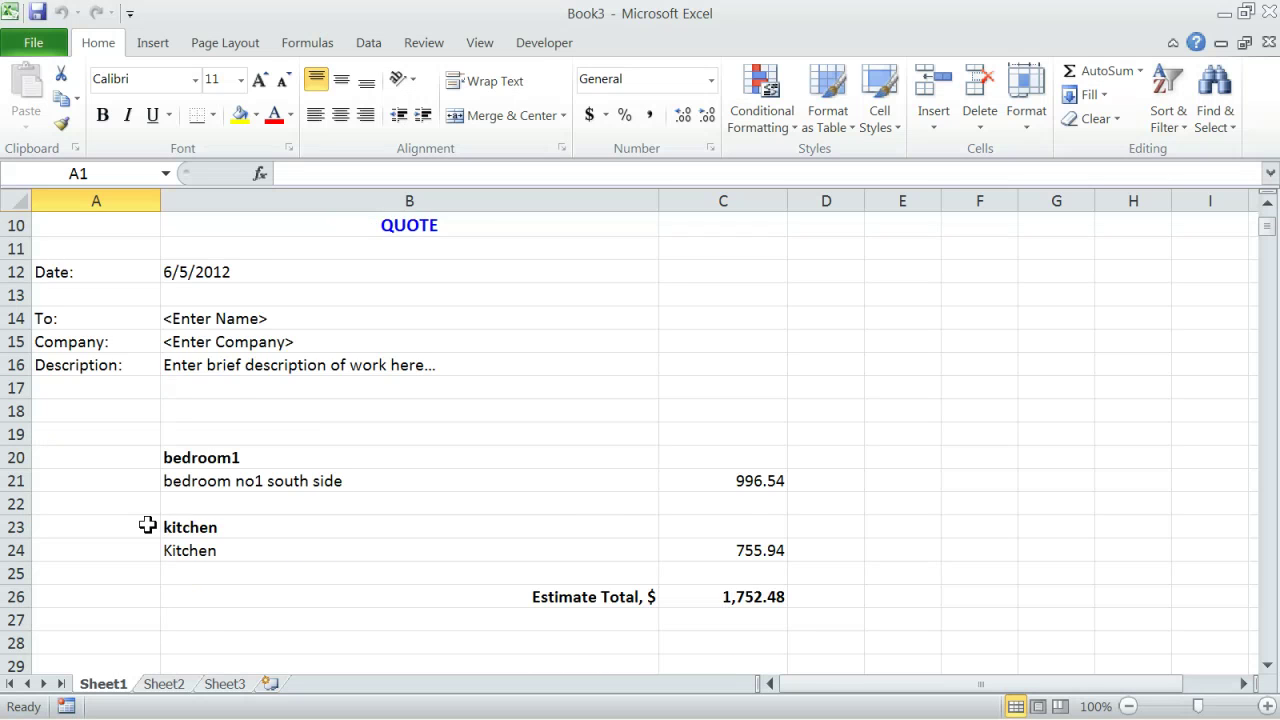
scroll(147, 526, "down", 1)
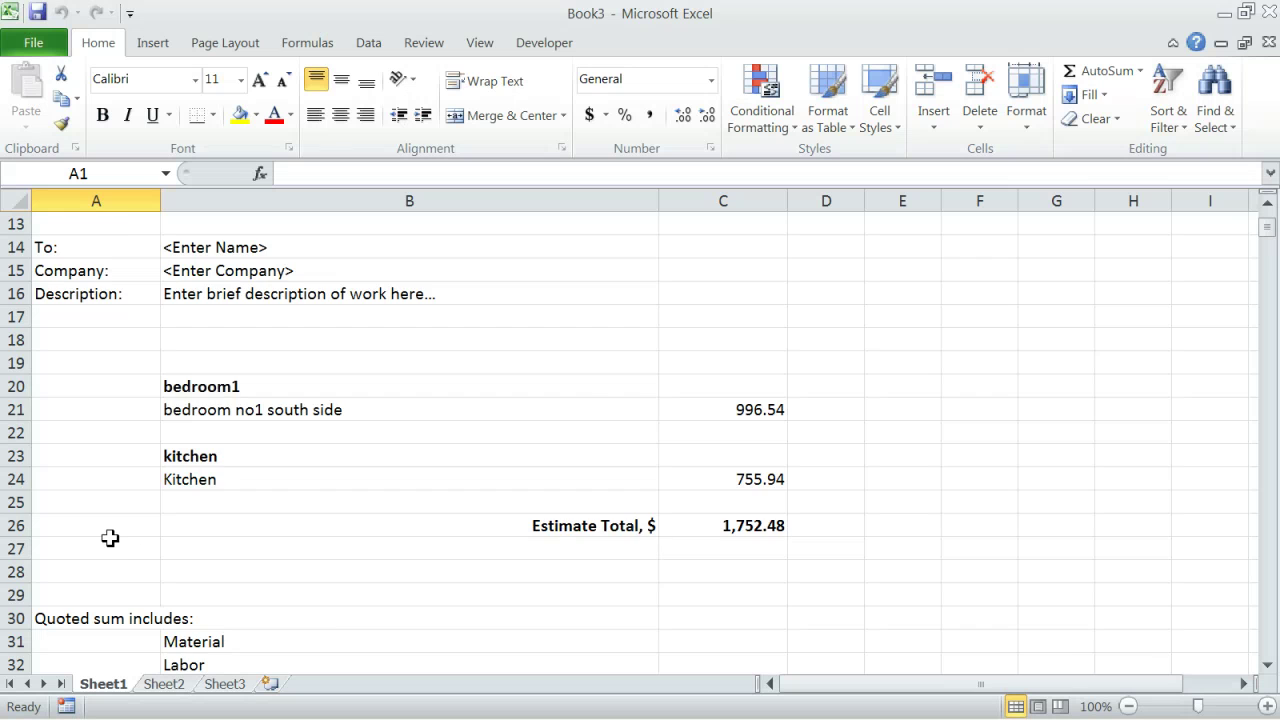
scroll(110, 538, "down", 4)
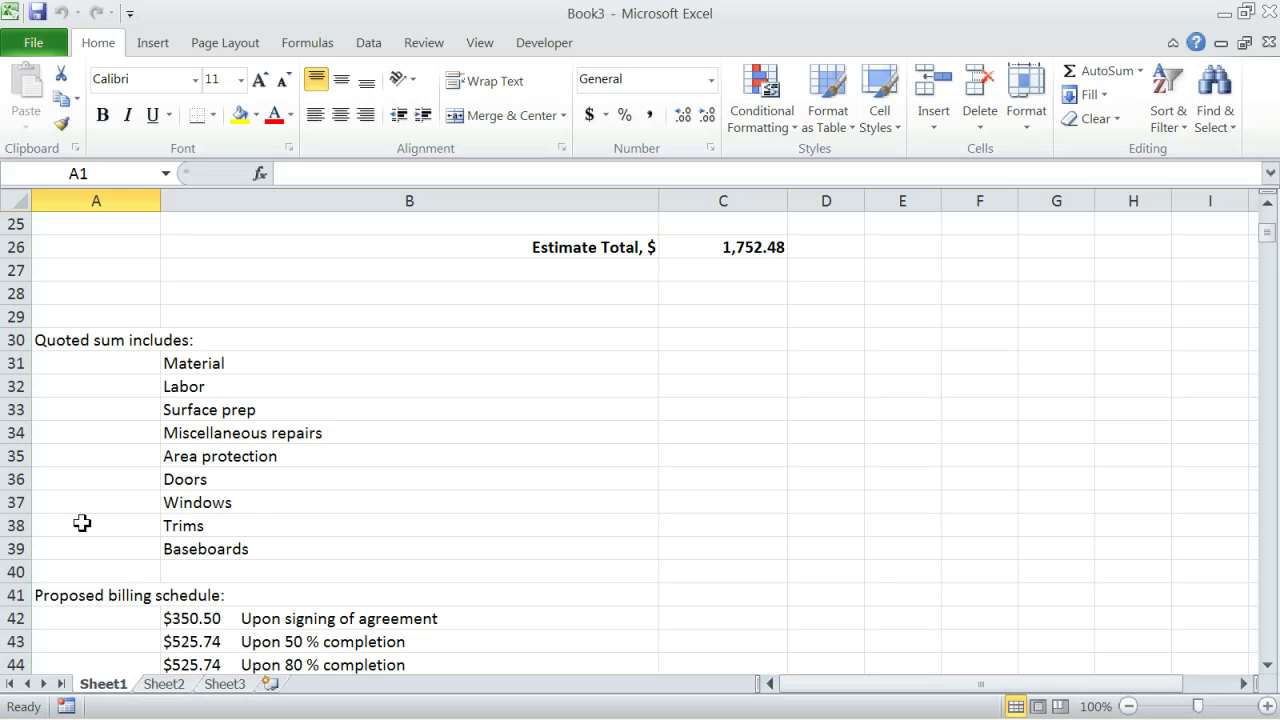
scroll(82, 523, "down", 2)
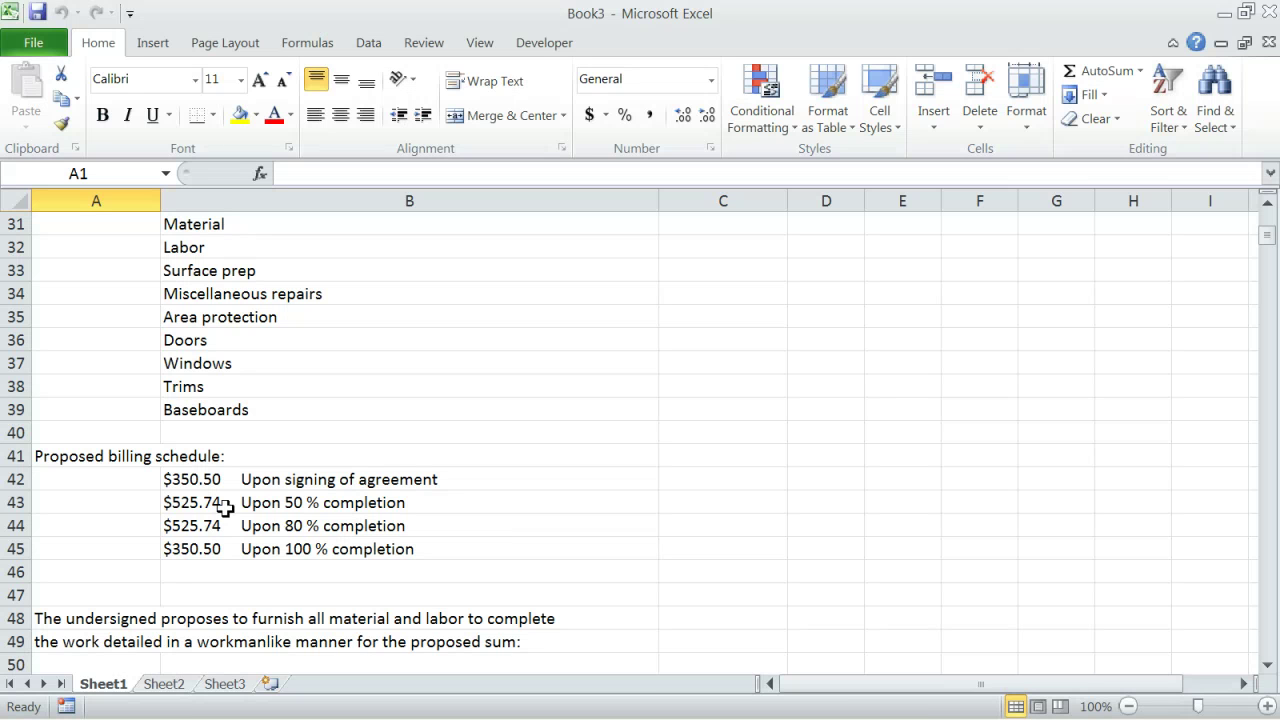
scroll(224, 498, "down", 1)
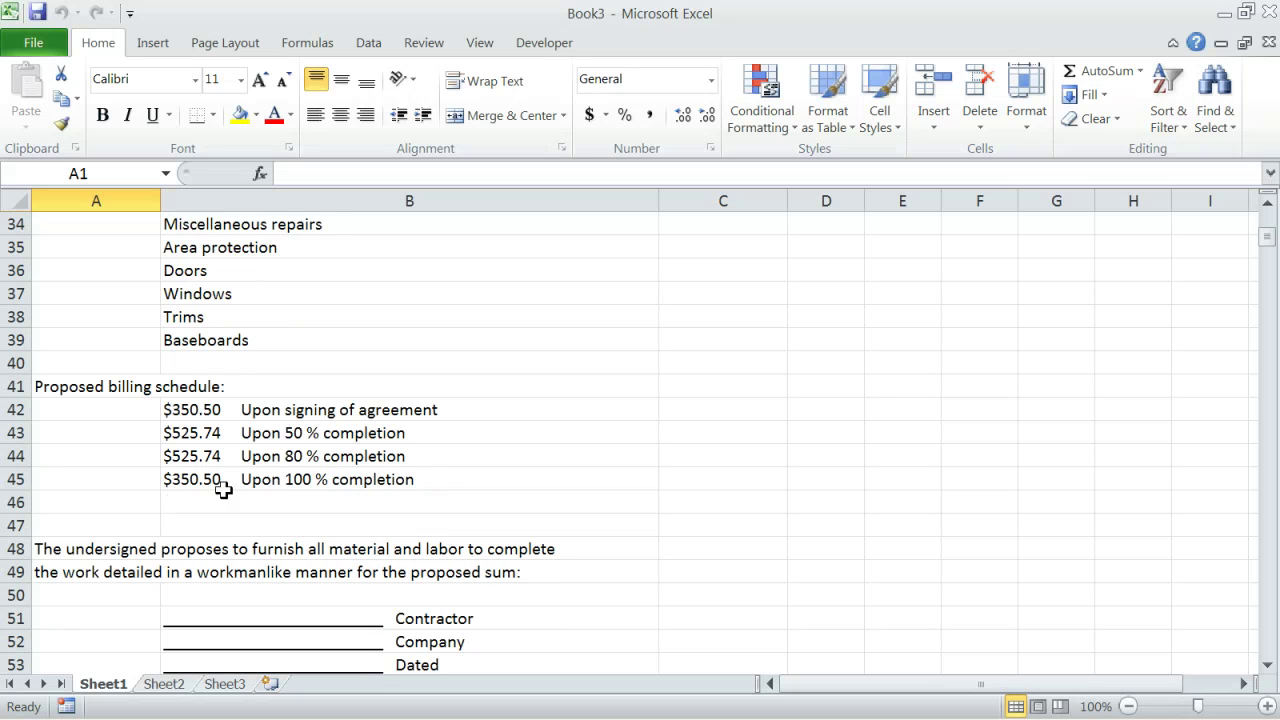
scroll(114, 480, "down", 2)
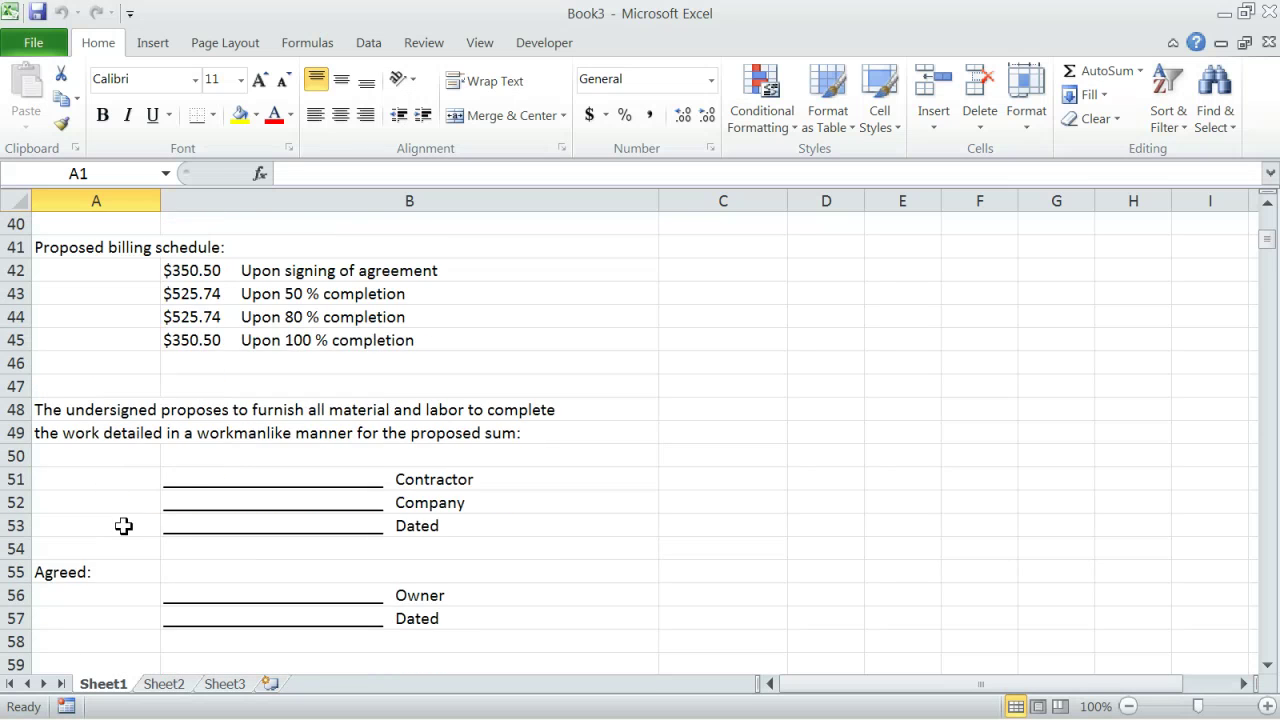
scroll(123, 526, "down", 1)
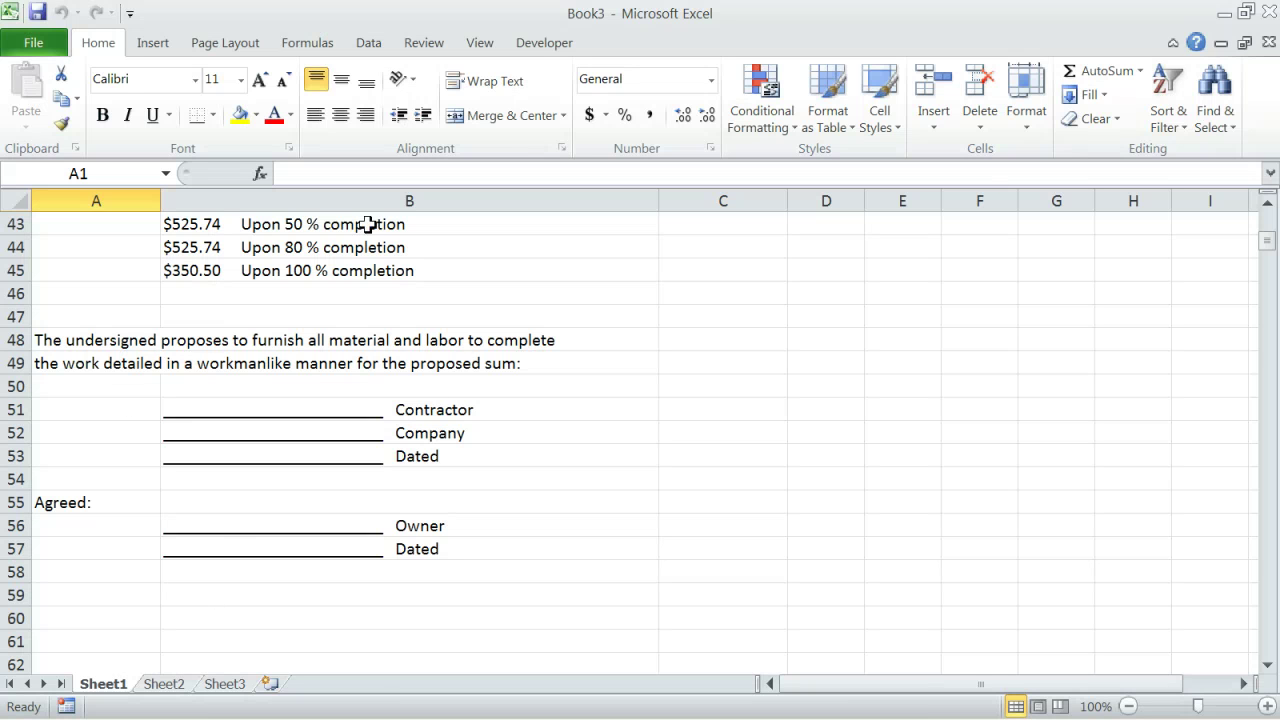
Close the price quotation workbook without saving it.
left_click(1269, 42)
left_click(636, 396)
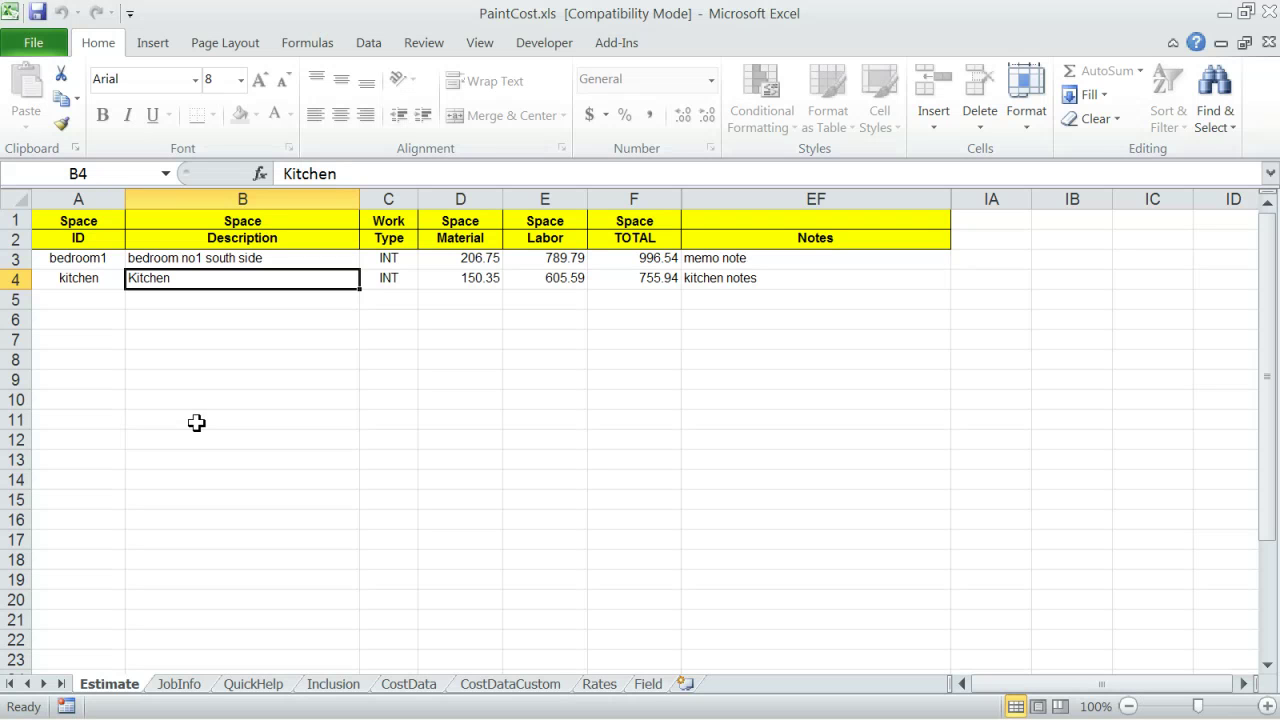
Save the estimate workbook under the new name "My New Estimate.xls" in the PaintCOST Estimator folder.
left_click(33, 42)
left_click(62, 102)
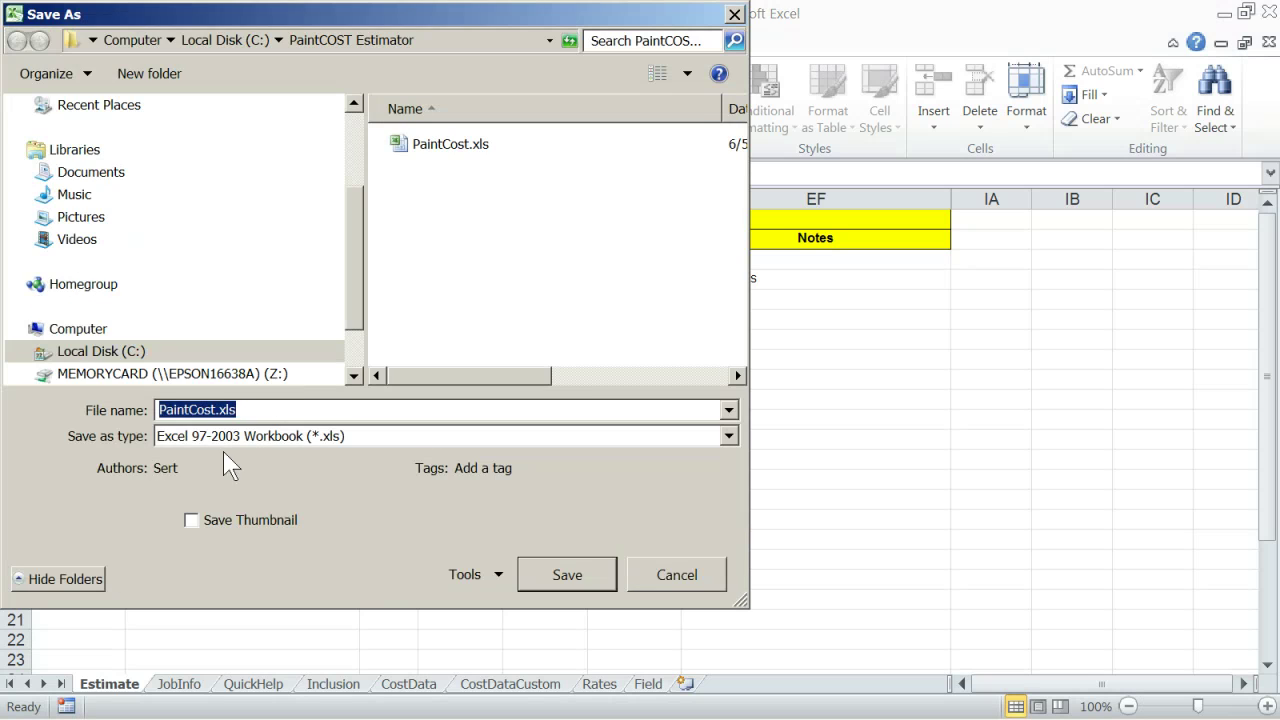
left_click(215, 411)
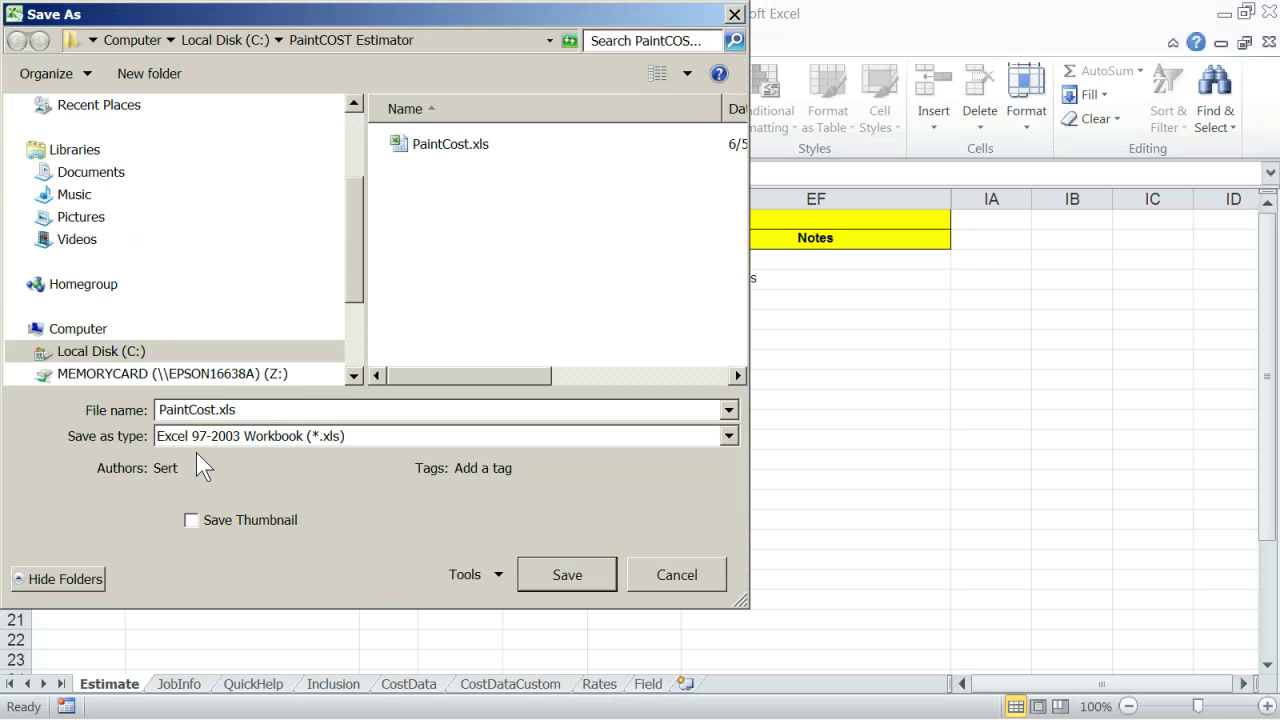
key("BackSpace")
key("BackSpace")
key("BackSpace")
key("BackSpace")
key("BackSpace")
key("BackSpace")
key("BackSpace")
key("BackSpace")
key("BackSpace")
type("My New  Estimate")
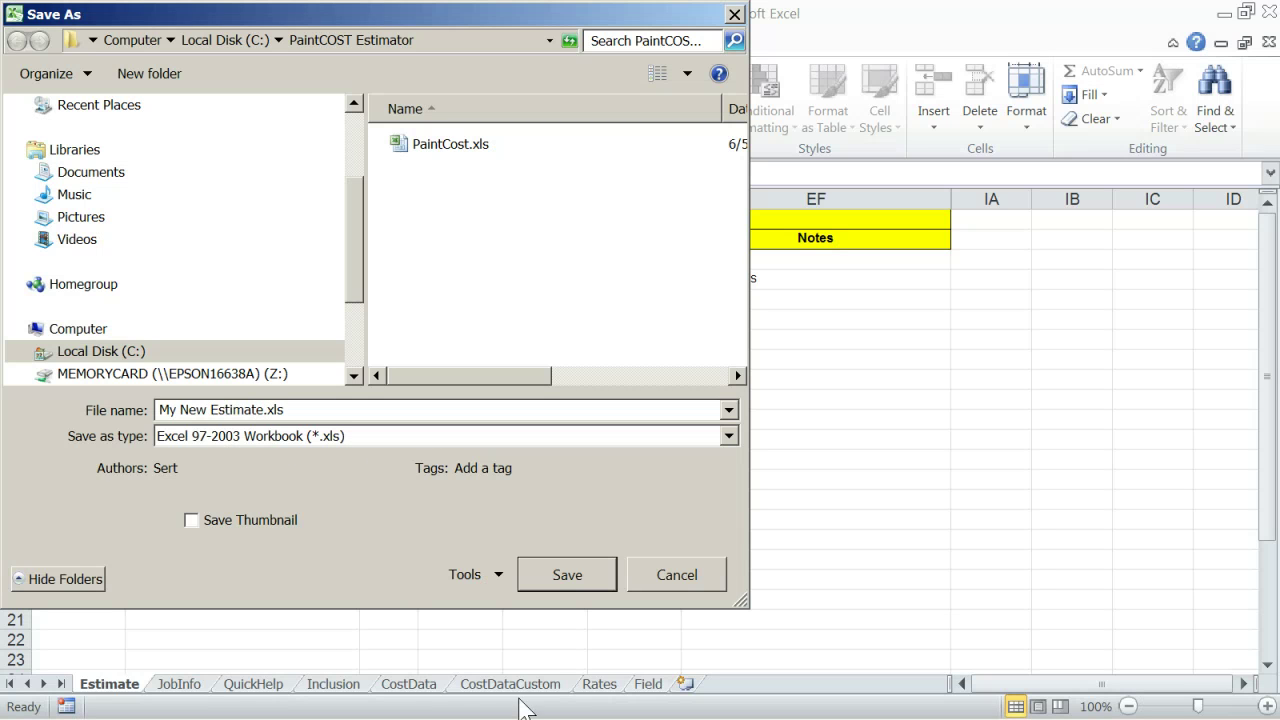
left_click(540, 567)
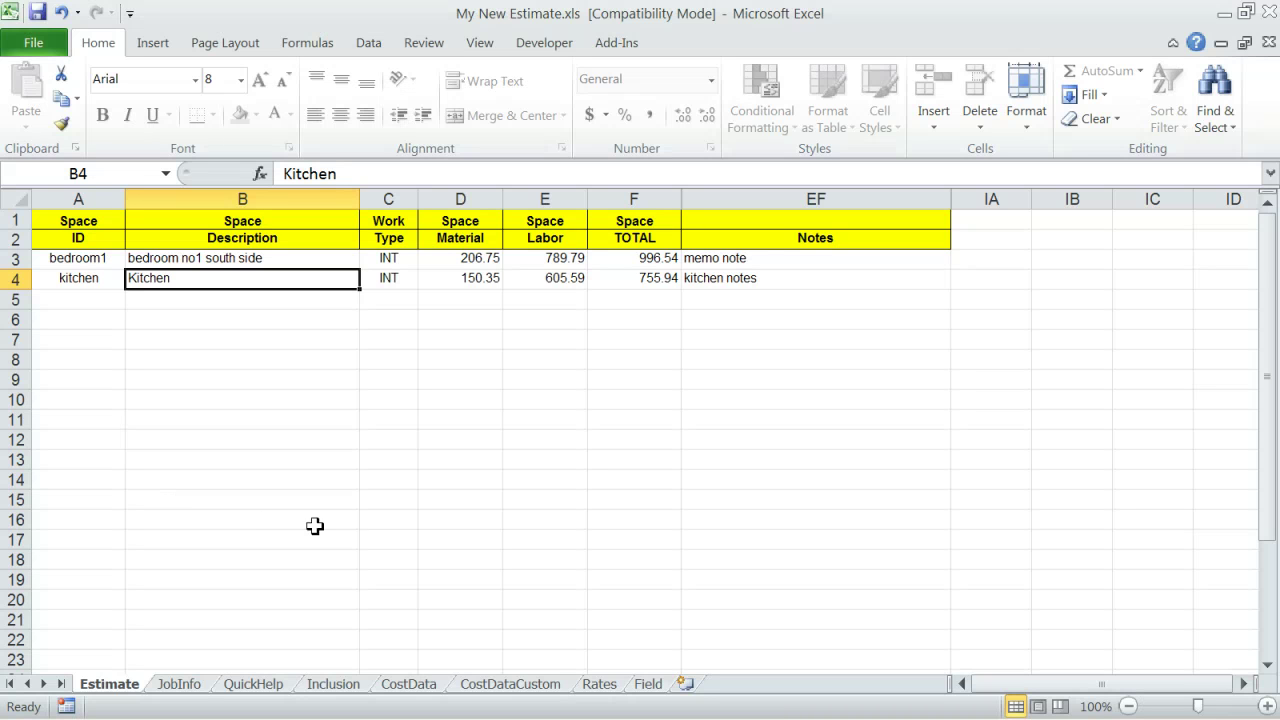
Look at the markup, labor and sales tax rates on the Rates worksheet, and return to the Estimate worksheet.
left_click(603, 684)
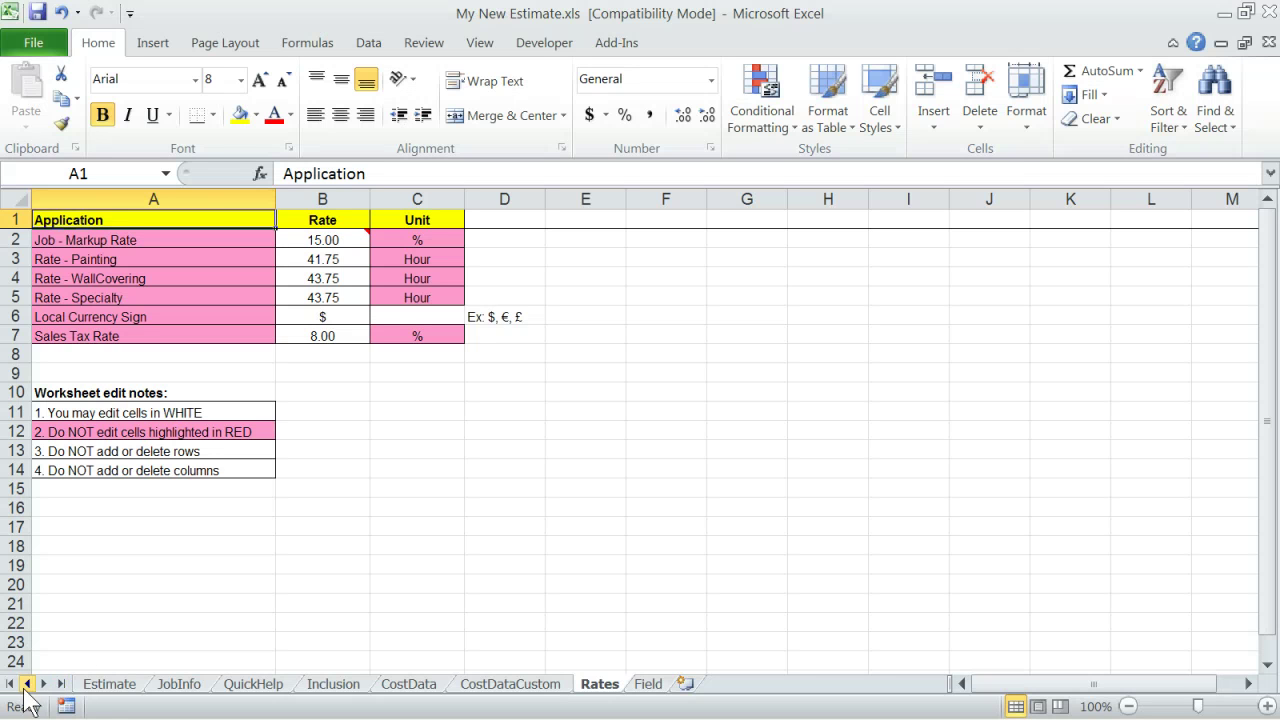
left_click(105, 688)
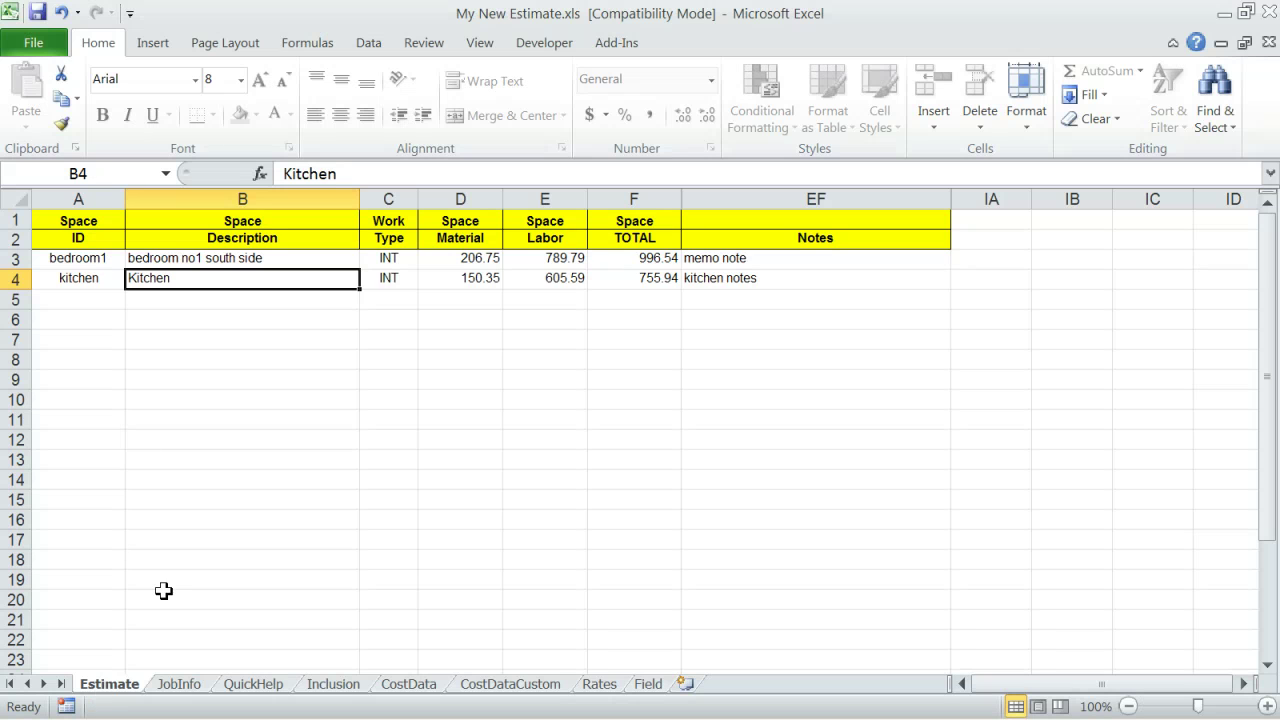